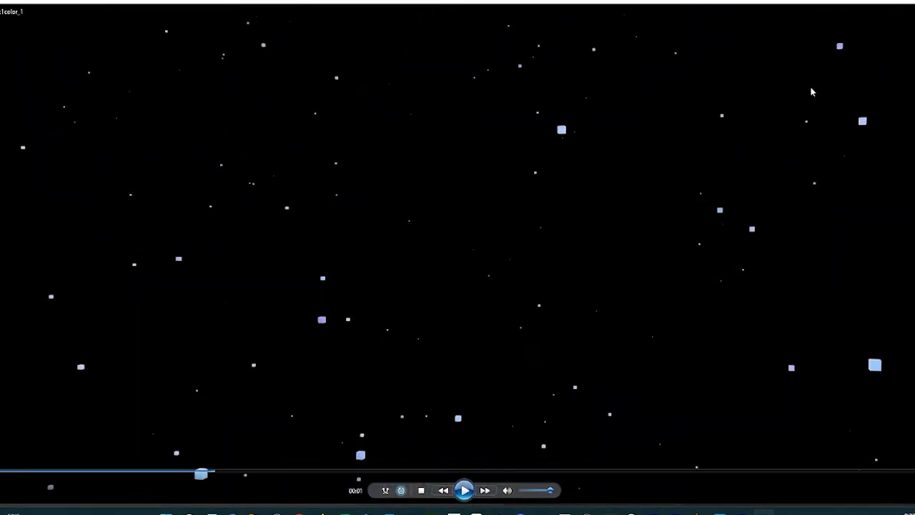
- Leave the preview video and After Effects, switch to Maya, and create a polygon cube at the origin
{"action": "left_click", "coordinate": [857, 5]}
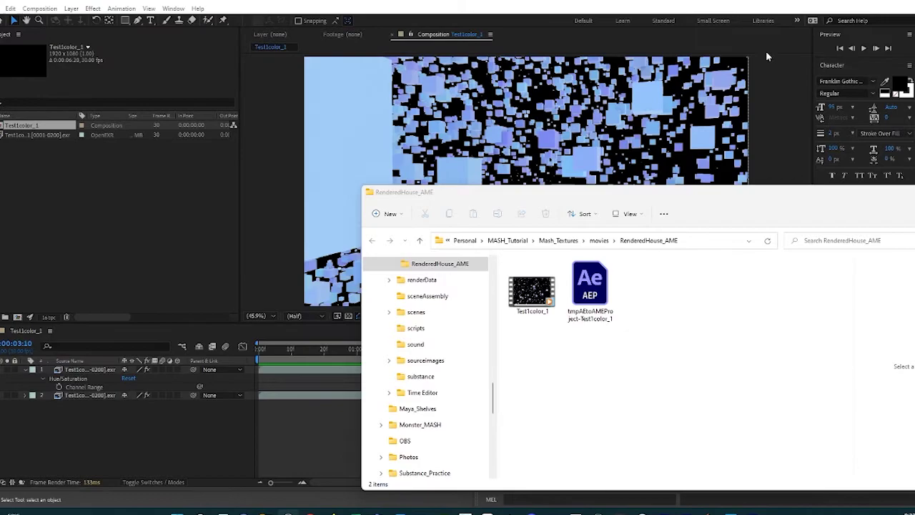
{"action": "left_click", "coordinate": [857, 5]}
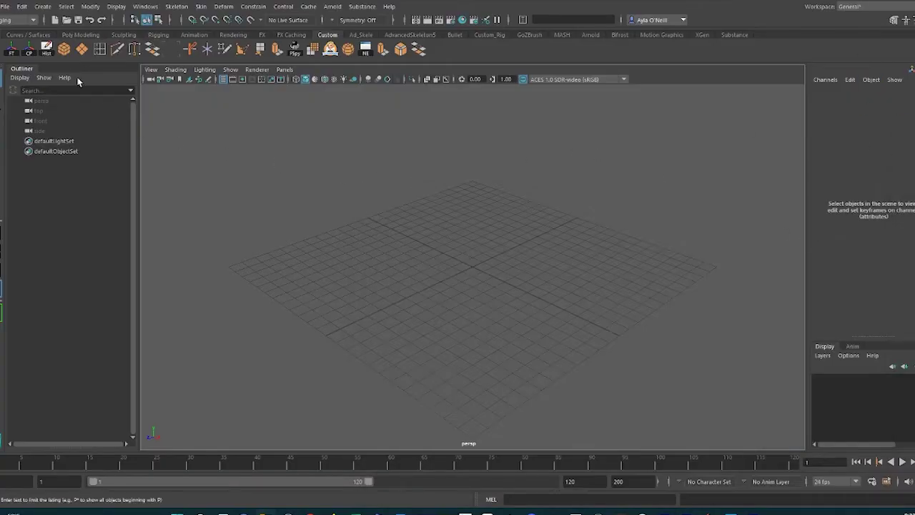
{"action": "left_click", "coordinate": [64, 49]}
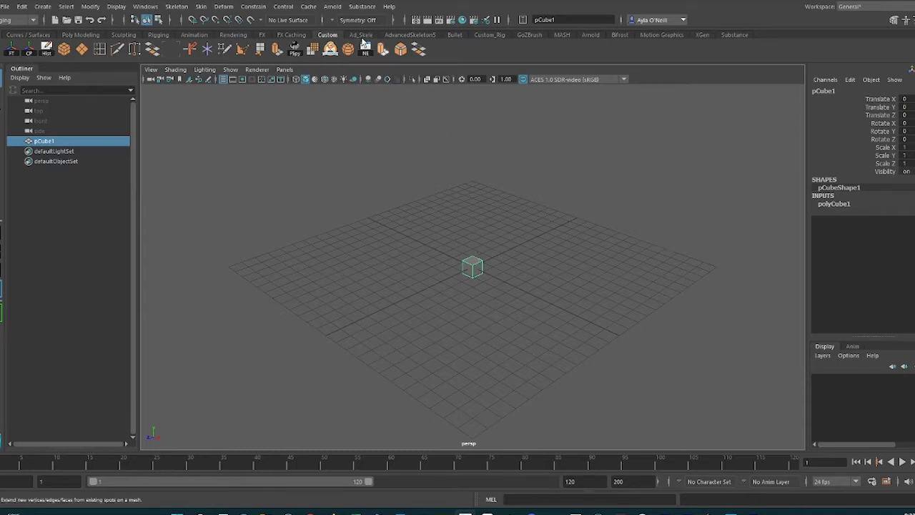
- Switch to the Animation menu set and create a MASH network from the selected cube
{"action": "left_click", "coordinate": [34, 21]}
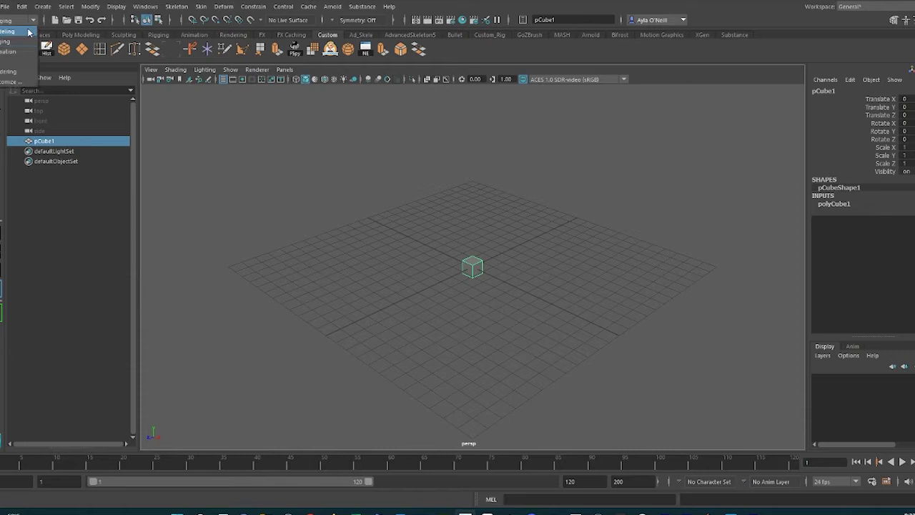
{"action": "left_click", "coordinate": [20, 51]}
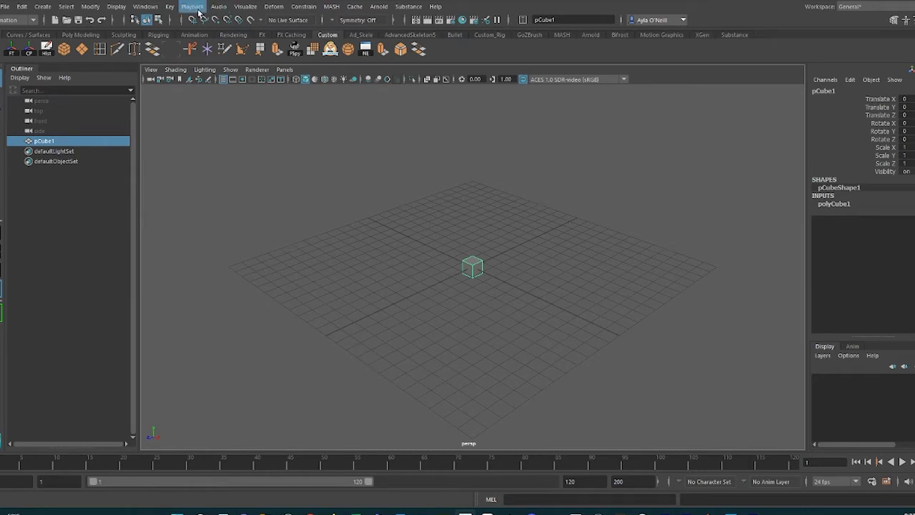
{"action": "left_click", "coordinate": [156, 8]}
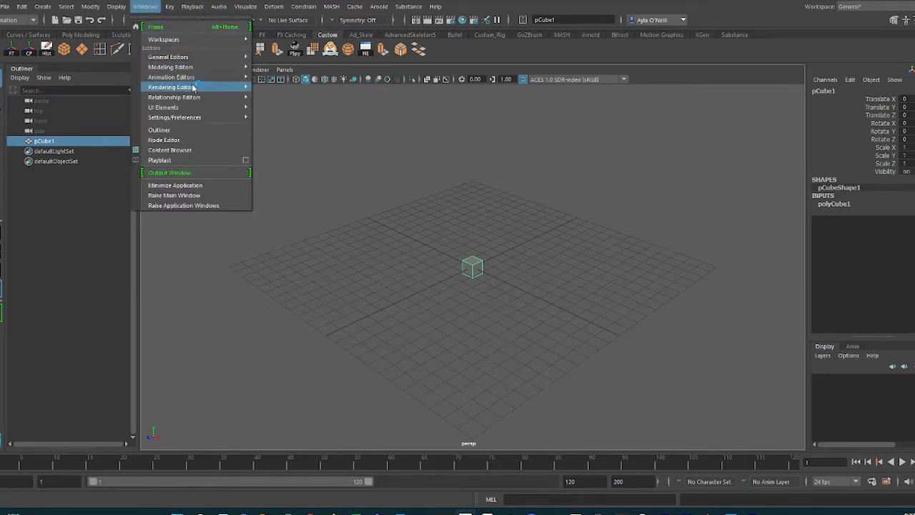
{"action": "mouse_move", "coordinate": [195, 121]}
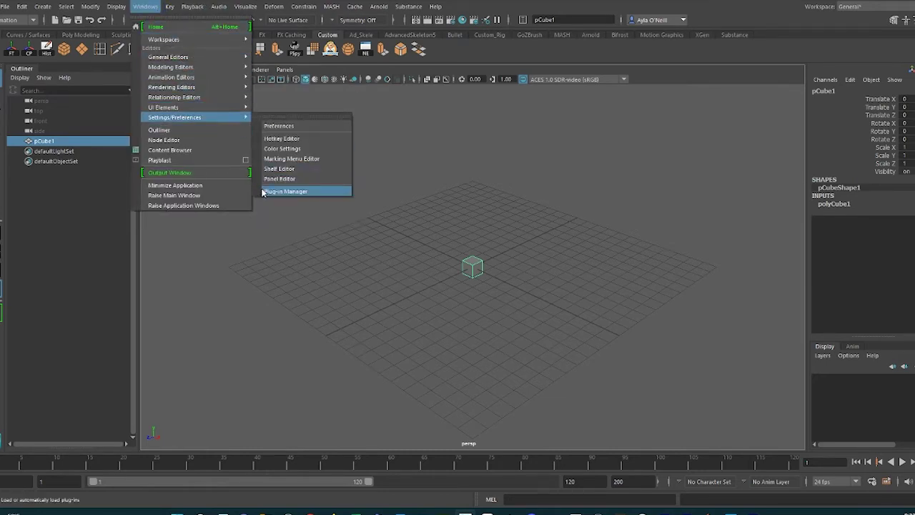
{"action": "left_click", "coordinate": [331, 7]}
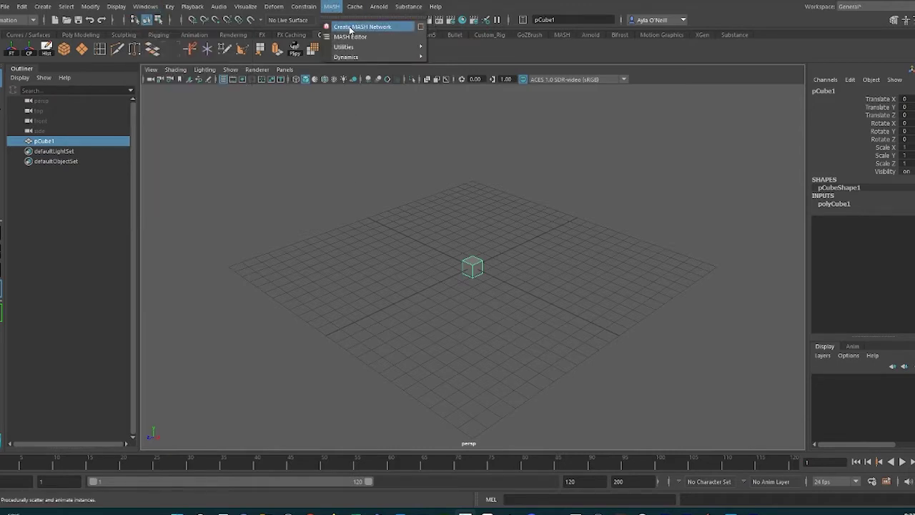
{"action": "left_click", "coordinate": [348, 30]}
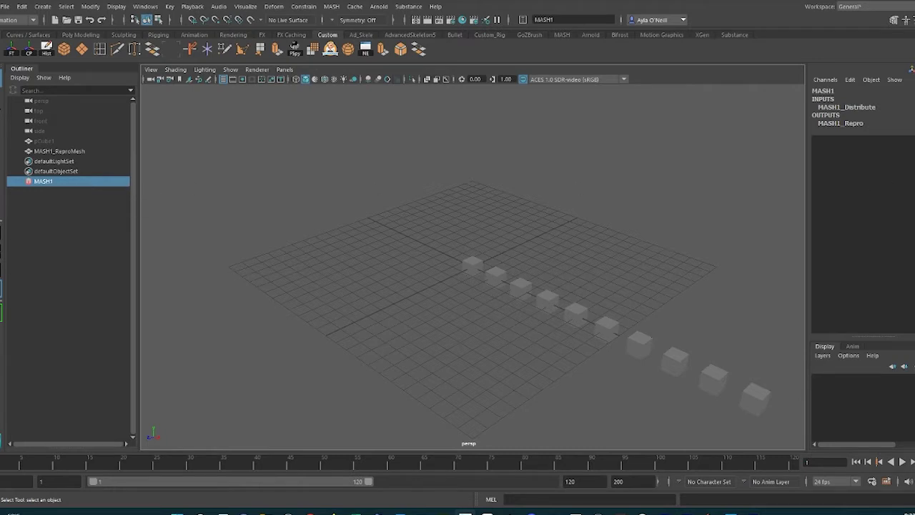
- Show the MASH network's Distribute attributes and set the Distribution Type to Grid
{"action": "key", "text": "ctrl+a"}
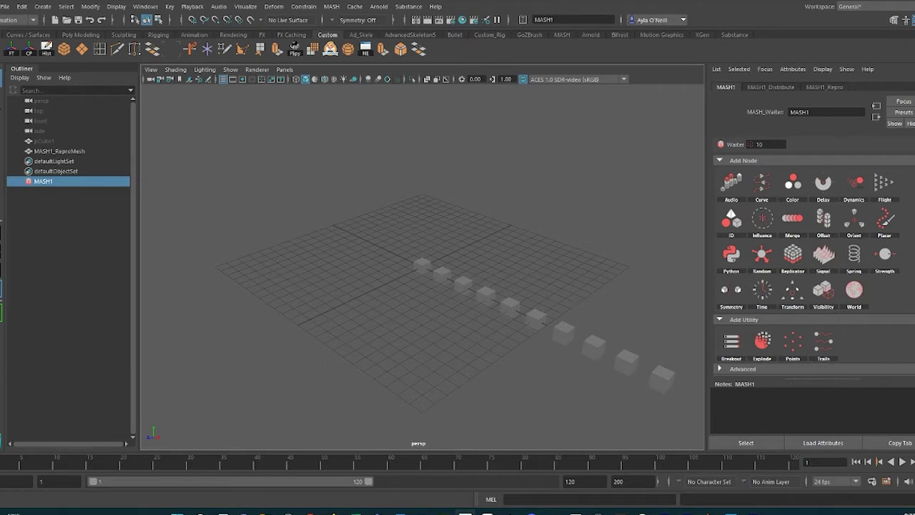
{"action": "left_click", "coordinate": [786, 87]}
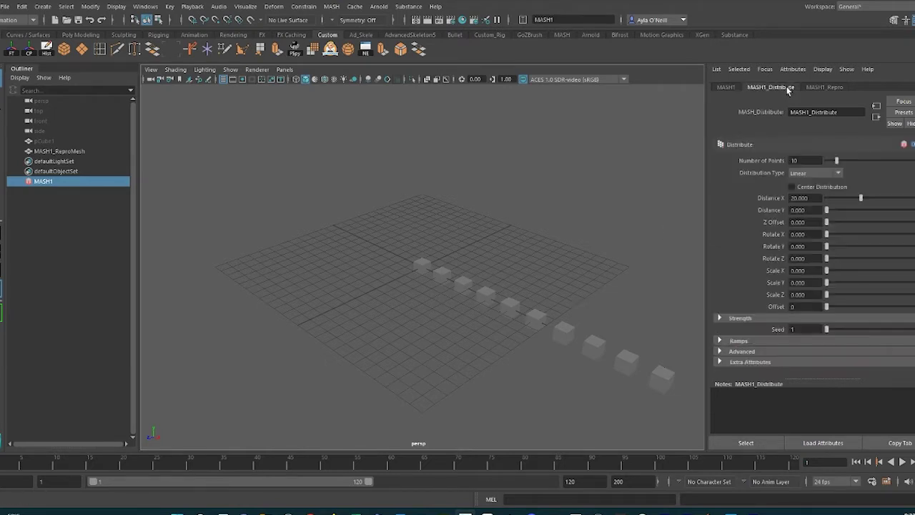
{"action": "scroll", "coordinate": [646, 276], "scroll_direction": "down", "scroll_amount": 2}
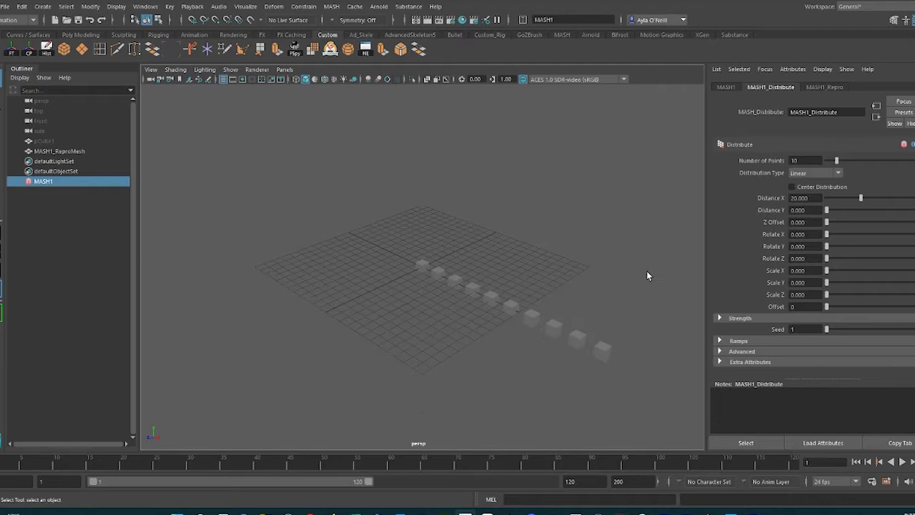
{"action": "left_click", "coordinate": [804, 174]}
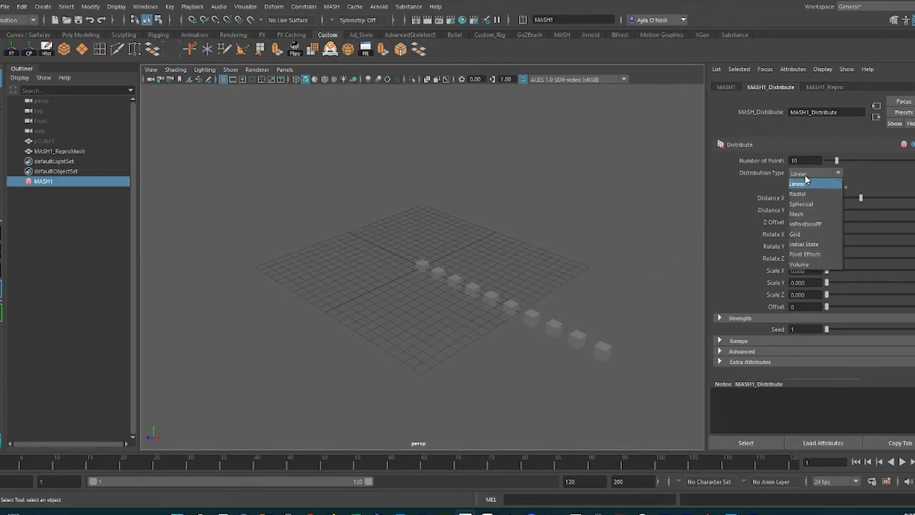
{"action": "left_click", "coordinate": [798, 233]}
{"action": "scroll", "coordinate": [491, 270], "scroll_direction": "up", "scroll_amount": 2}
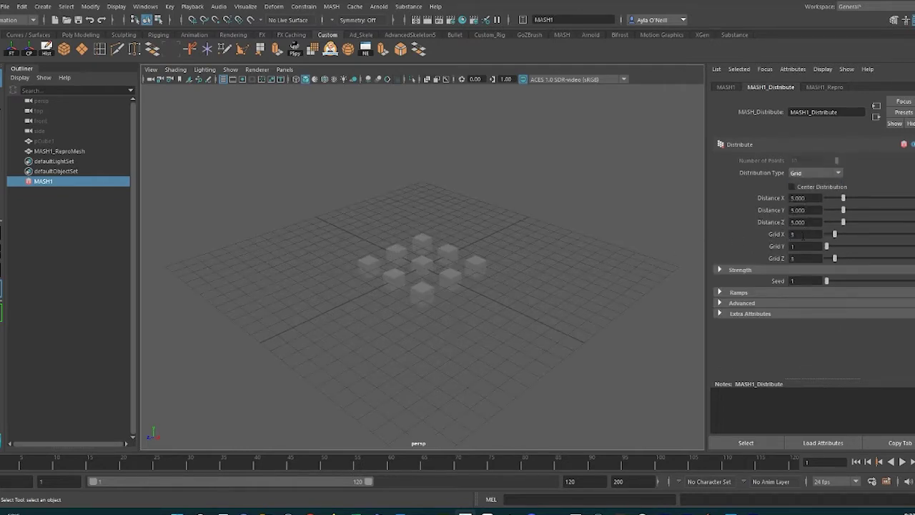
- Set Grid X and Grid Z of the MASH distribution to 10
{"action": "double_click", "coordinate": [803, 236]}
{"action": "type", "text": "10"}
{"action": "key", "text": "Tab"}
{"action": "type", "text": "10"}
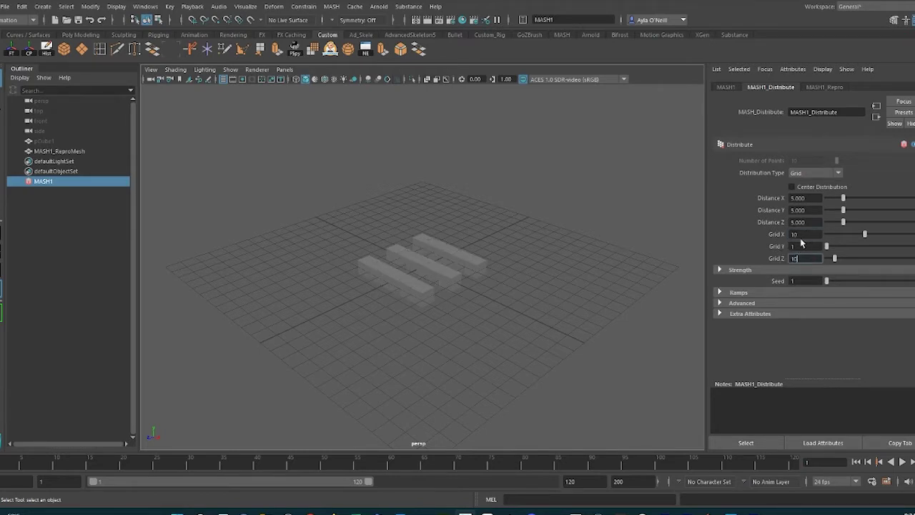
{"action": "key", "text": "Return"}
- Set Distance X and Distance Z of the grid distribution to 10
{"action": "double_click", "coordinate": [797, 198]}
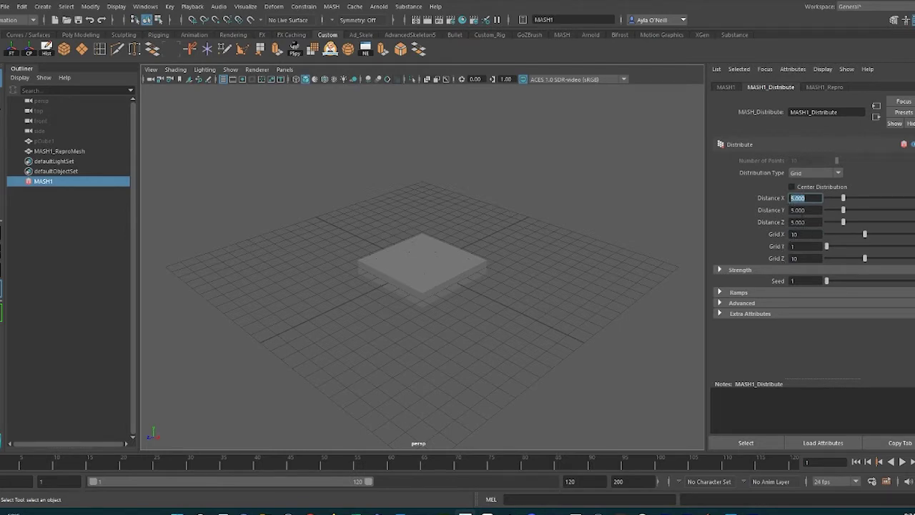
{"action": "type", "text": "10"}
{"action": "left_click", "coordinate": [804, 221]}
{"action": "type", "text": "10"}
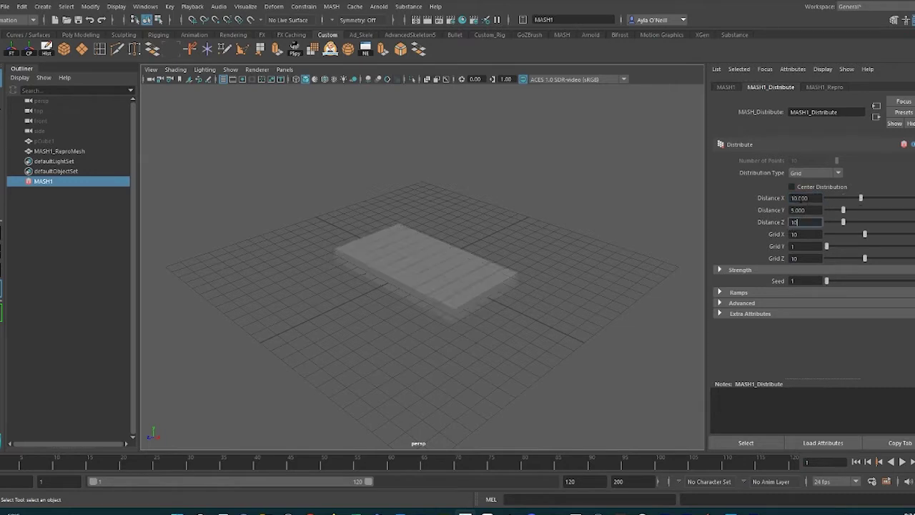
{"action": "key", "text": "Return"}
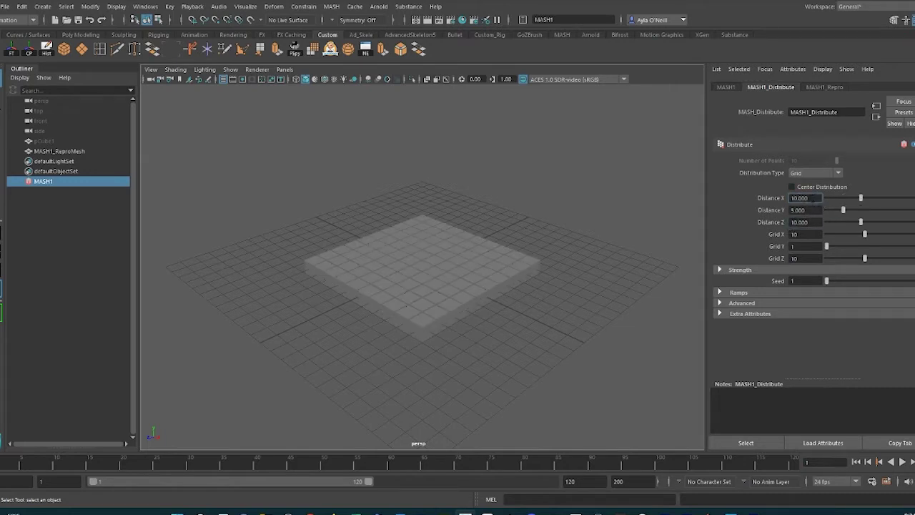
- Set Distance X and Distance Z of the grid distribution to 20
{"action": "left_click", "coordinate": [804, 198]}
{"action": "type", "text": "20"}
{"action": "left_click", "coordinate": [800, 222]}
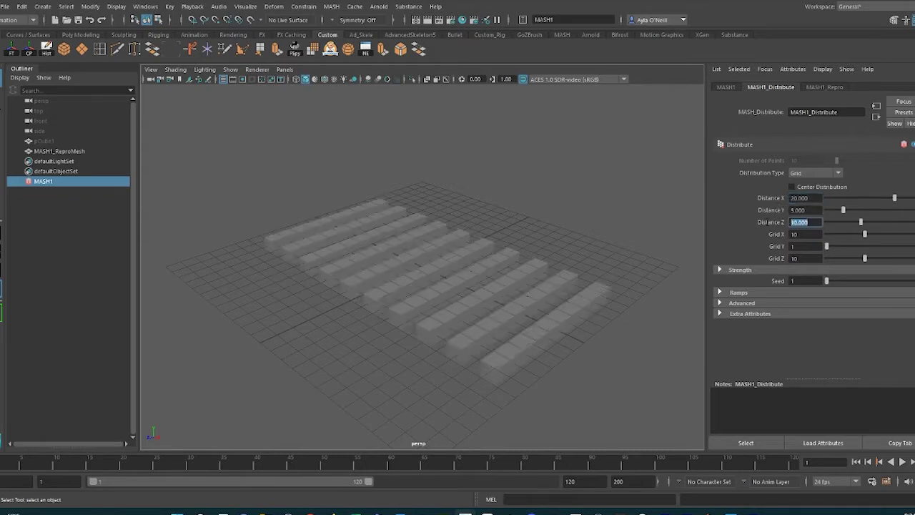
{"action": "type", "text": "20"}
{"action": "key", "text": "Return"}
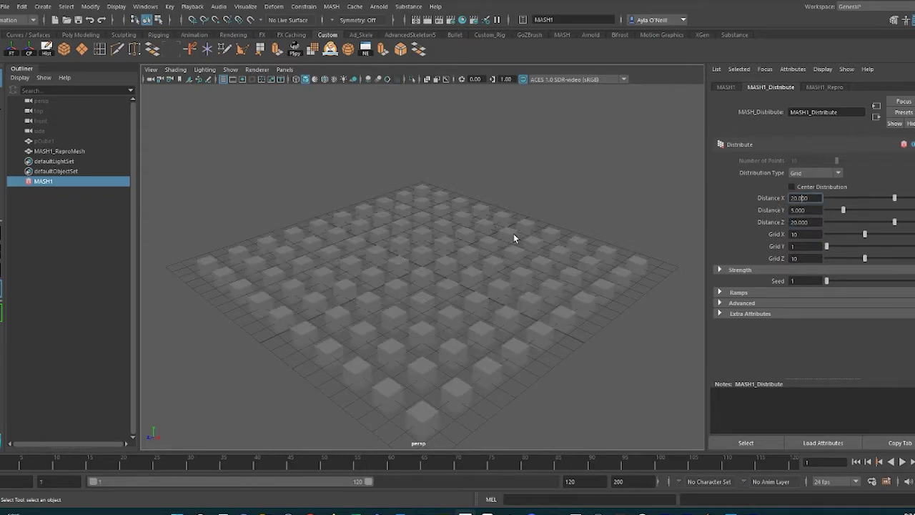
- View the cube grid from above and examine the black-and-white house image House_reverse.png in the photo viewer
{"action": "left_click_drag", "start_coordinate": [513, 233], "coordinate": [557, 276], "text": "alt"}
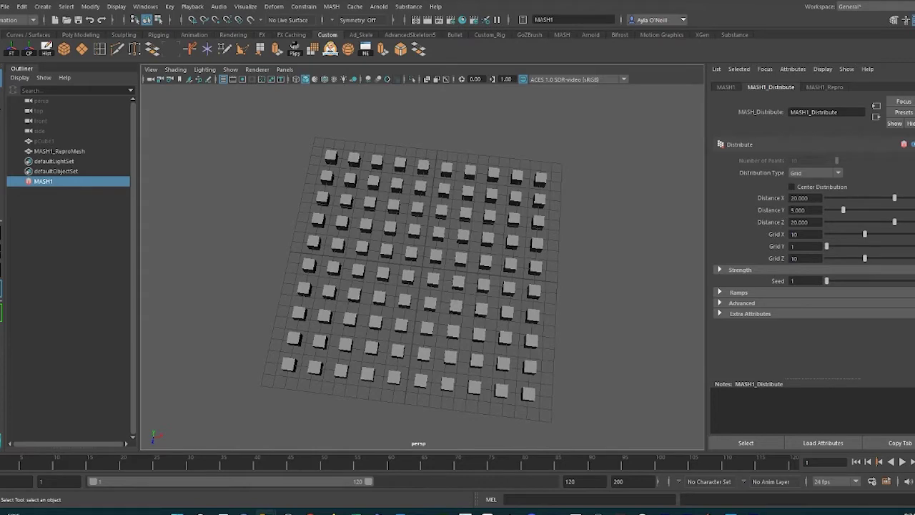
{"action": "key", "text": "alt+Tab"}
{"action": "left_click", "coordinate": [429, 226]}
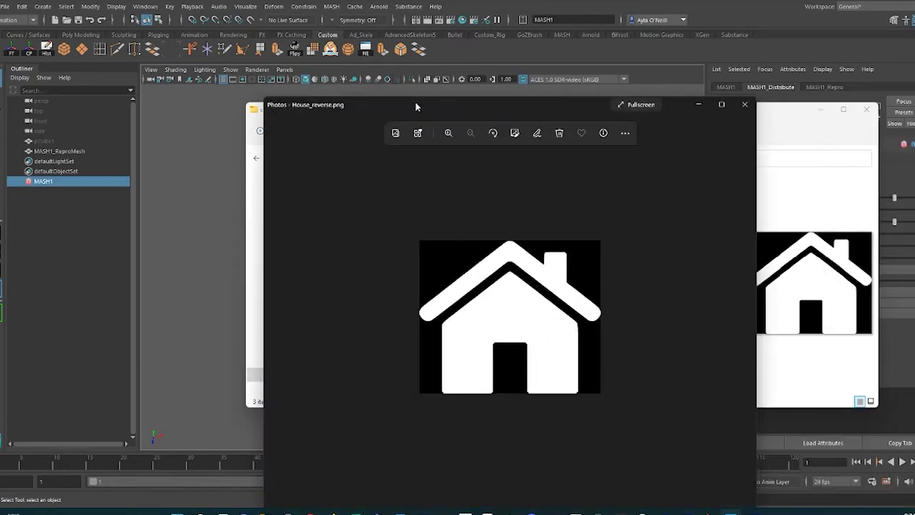
{"action": "left_click", "coordinate": [763, 117]}
{"action": "left_click", "coordinate": [821, 109]}
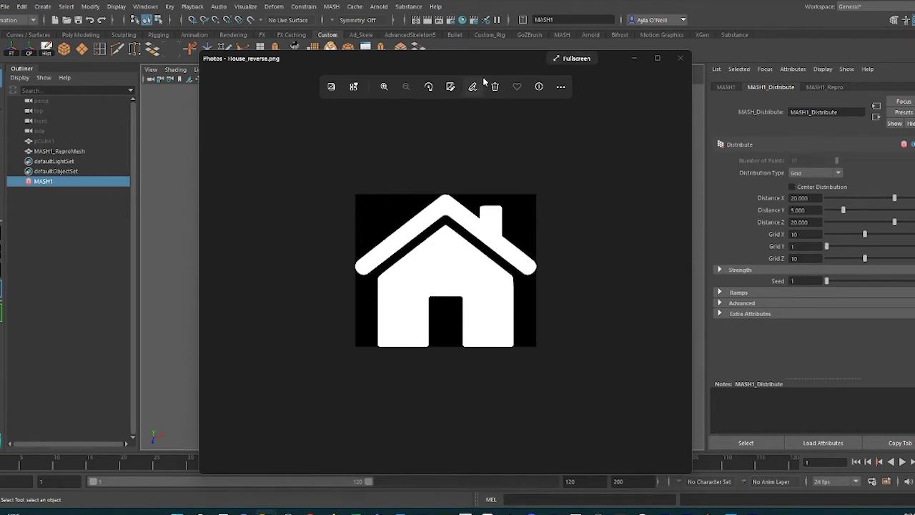
{"action": "left_click_drag", "start_coordinate": [486, 63], "coordinate": [549, 86]}
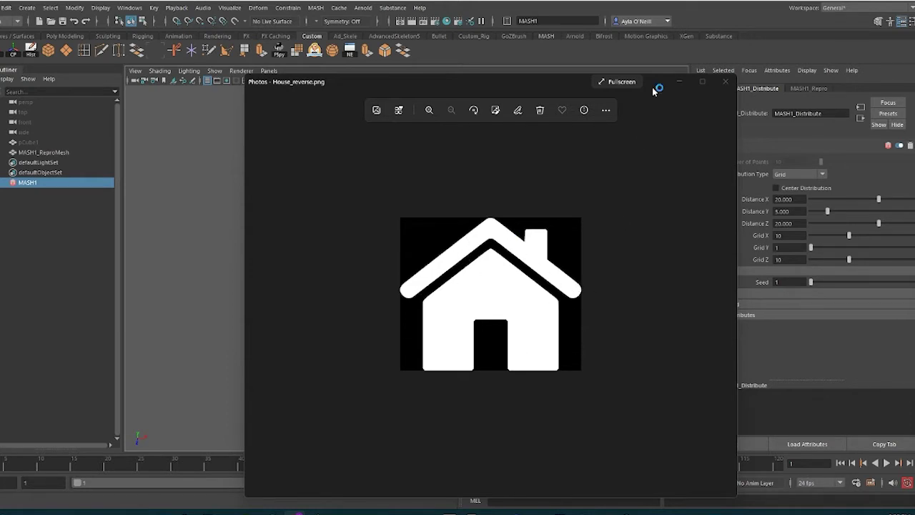
{"action": "left_click_drag", "start_coordinate": [572, 88], "coordinate": [451, 67]}
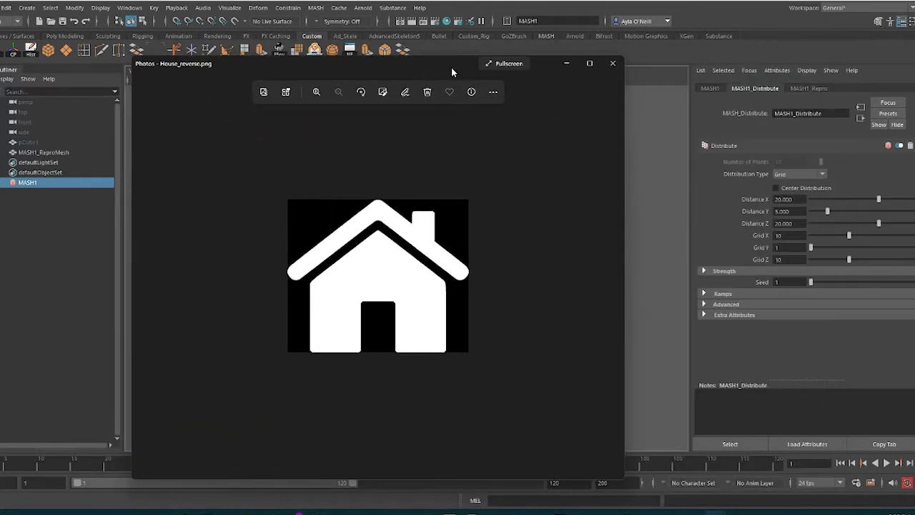
{"action": "left_click", "coordinate": [615, 66]}
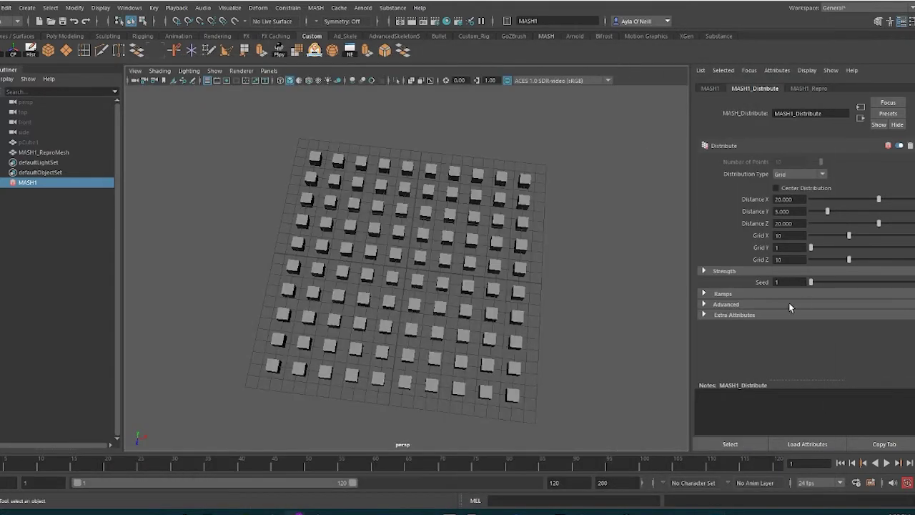
- Turn off Position and Rotation in the Distribute node's Strength settings, leaving only Scale enabled
{"action": "left_click", "coordinate": [704, 271]}
{"action": "scroll", "coordinate": [805, 320], "scroll_direction": "down", "scroll_amount": 1}
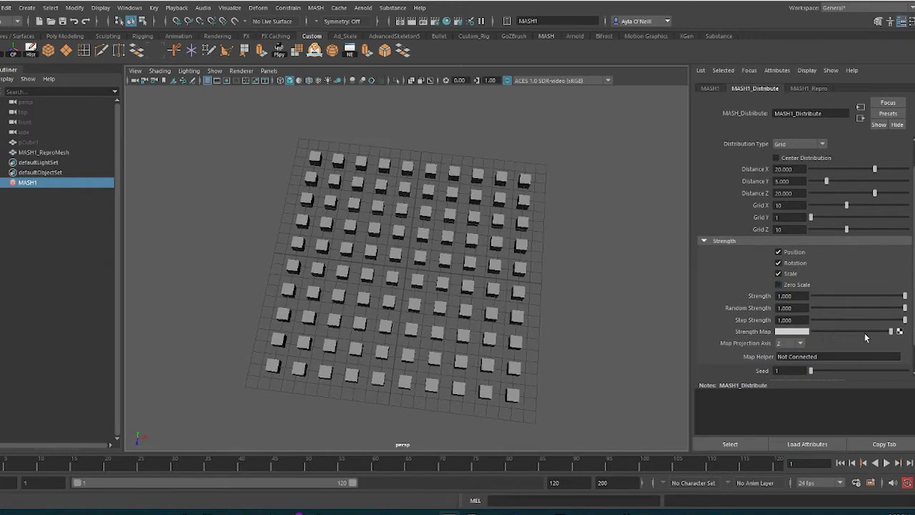
{"action": "left_click", "coordinate": [778, 252]}
{"action": "left_click", "coordinate": [779, 263]}
- Connect a File texture to the Strength Map and load House_reverse.png from the sourceimages folder
{"action": "left_click", "coordinate": [894, 332]}
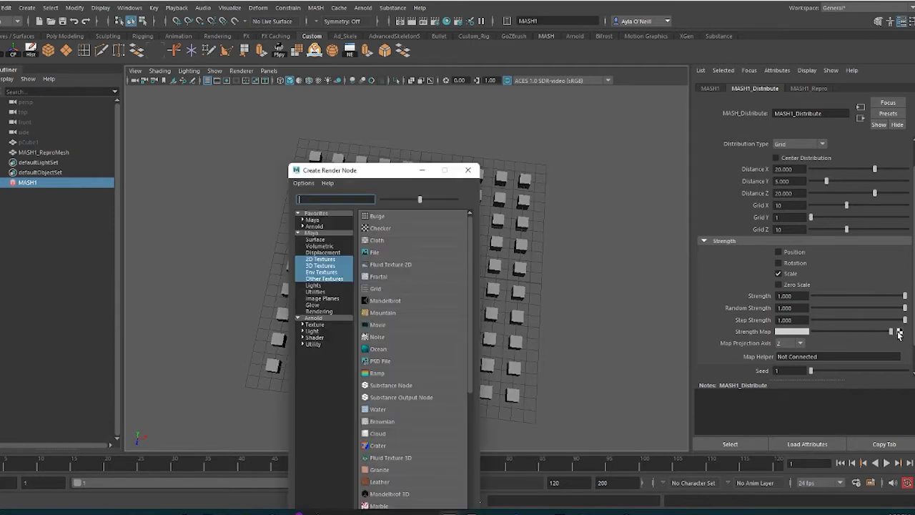
{"action": "left_click", "coordinate": [380, 253]}
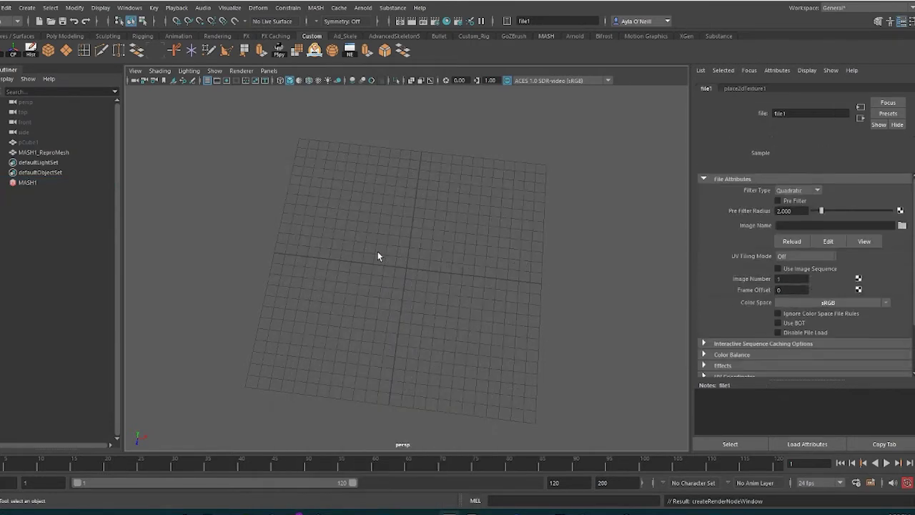
{"action": "left_click", "coordinate": [901, 226]}
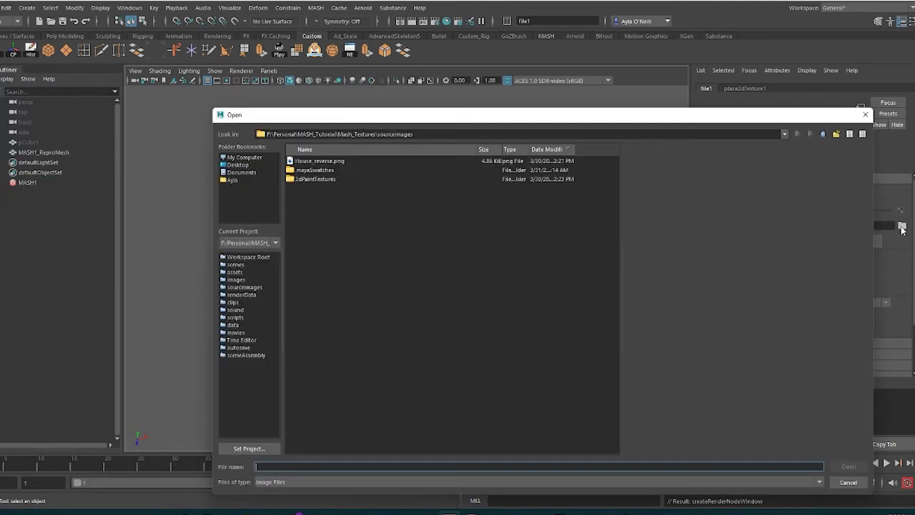
{"action": "double_click", "coordinate": [315, 162]}
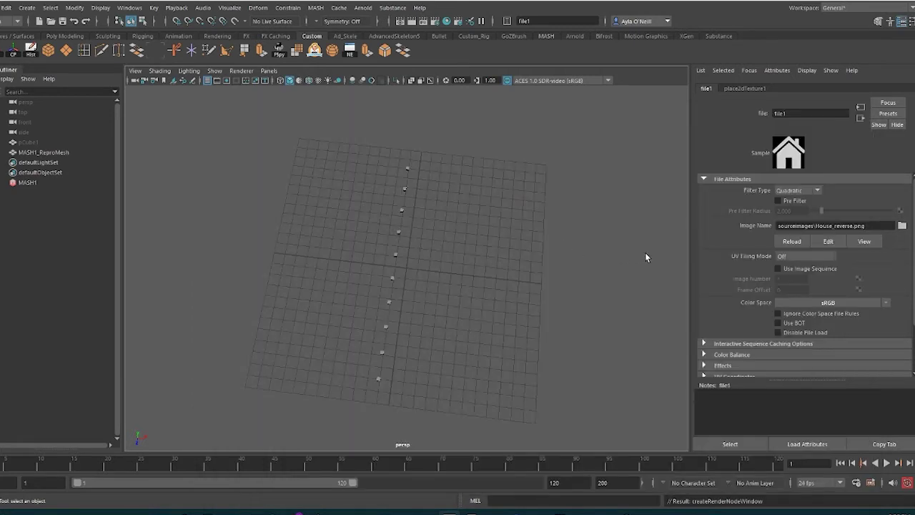
{"action": "scroll", "coordinate": [444, 268], "scroll_direction": "down", "scroll_amount": 3}
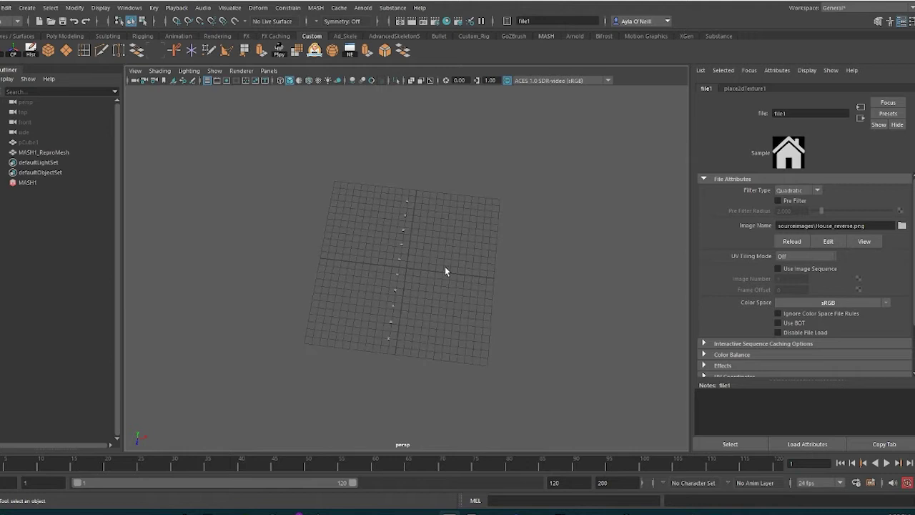
{"action": "scroll", "coordinate": [445, 269], "scroll_direction": "up", "scroll_amount": 5}
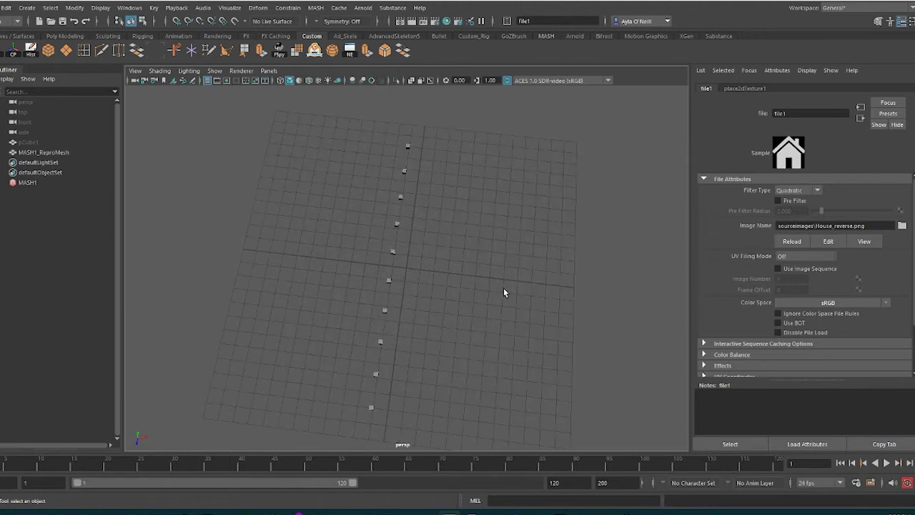
- Set the Map Projection Axis of MASH1's Distribute node to Y
{"action": "left_click", "coordinate": [27, 183]}
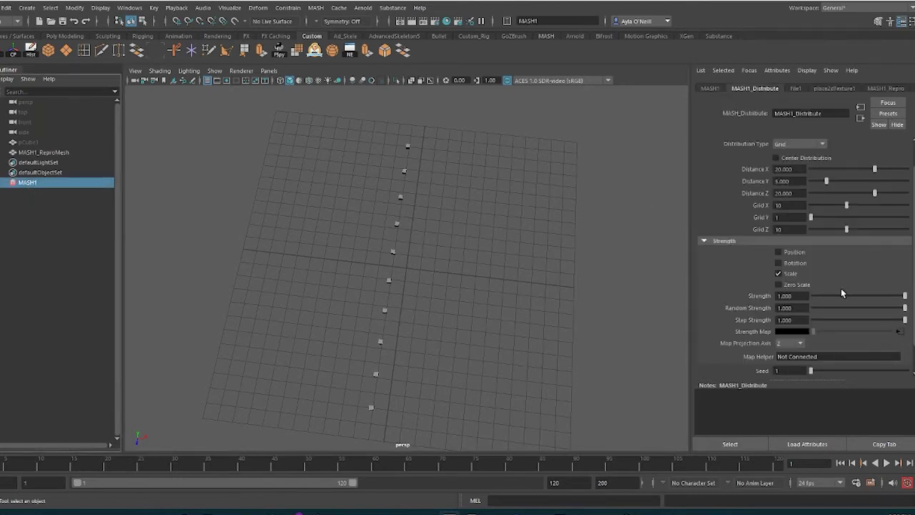
{"action": "left_click", "coordinate": [800, 342]}
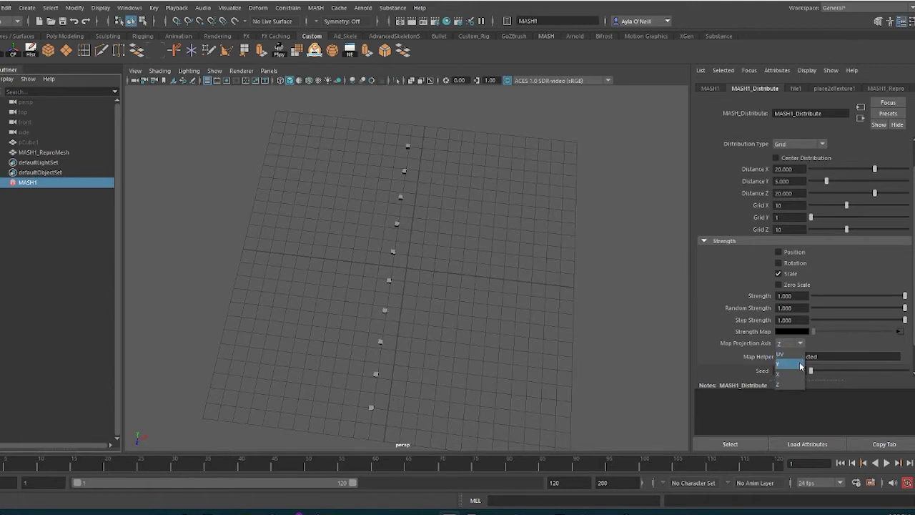
{"action": "left_click", "coordinate": [799, 367]}
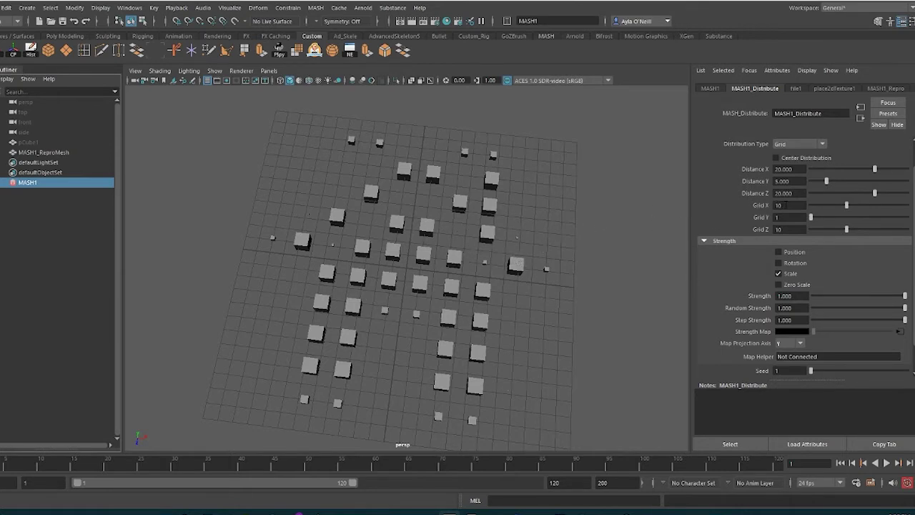
- Set Grid X and Grid Z of the distribution to 50
{"action": "double_click", "coordinate": [779, 206]}
{"action": "double_click", "coordinate": [787, 229]}
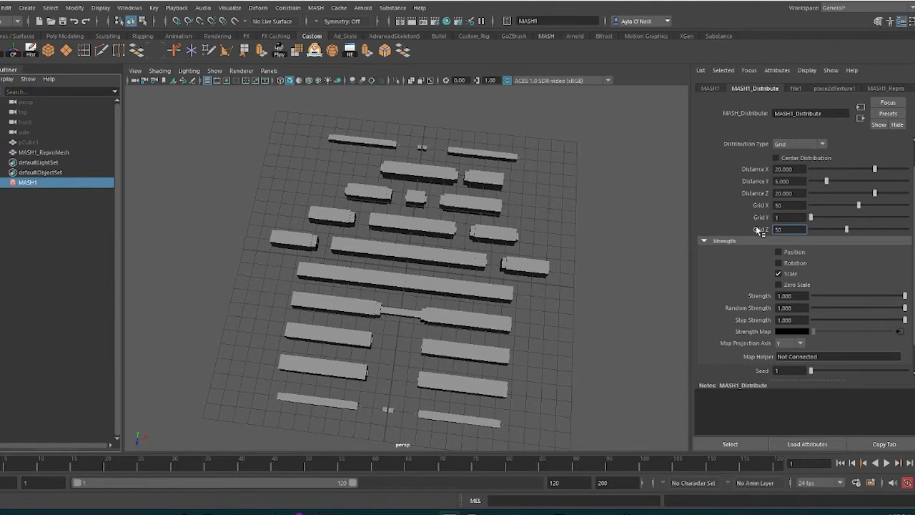
{"action": "type", "text": "50"}
{"action": "left_click", "coordinate": [780, 205]}
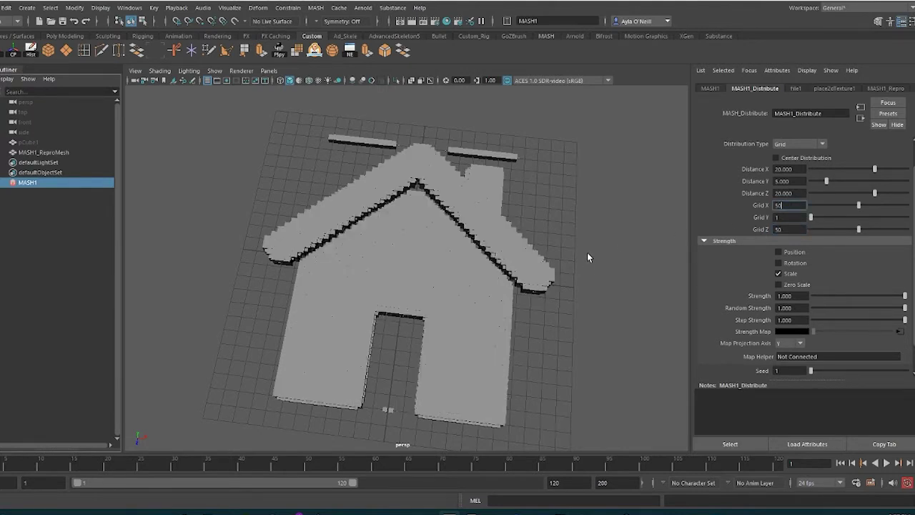
- Set Grid Y of the distribution to 10
{"action": "left_click_drag", "start_coordinate": [588, 253], "coordinate": [591, 280], "text": "alt"}
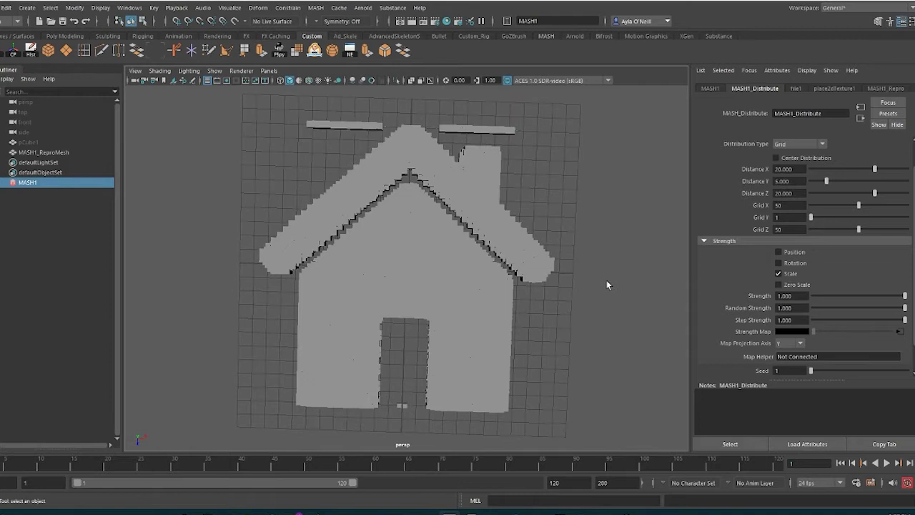
{"action": "left_click", "coordinate": [784, 217]}
{"action": "type", "text": "10"}
{"action": "key", "text": "Return"}
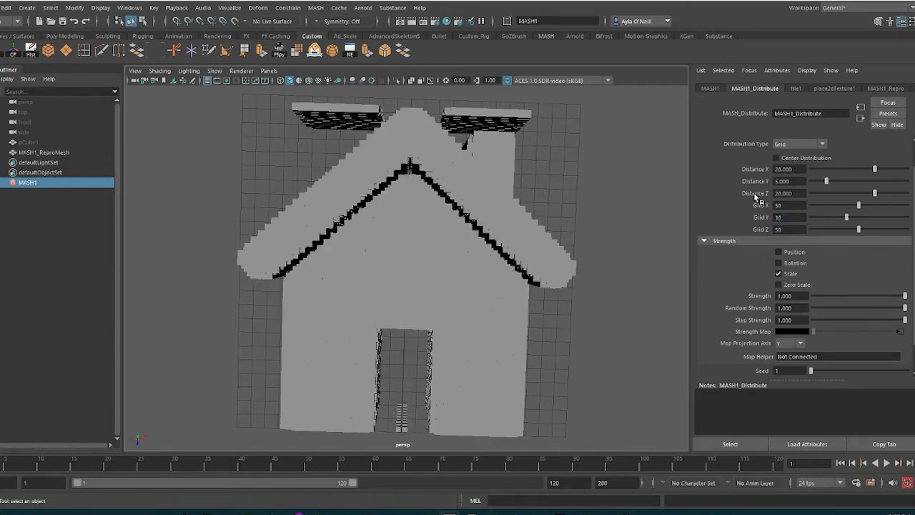
- Set both Grid Y and Distance Y of the distribution to 15
{"action": "left_click_drag", "start_coordinate": [644, 220], "coordinate": [529, 341], "text": "alt"}
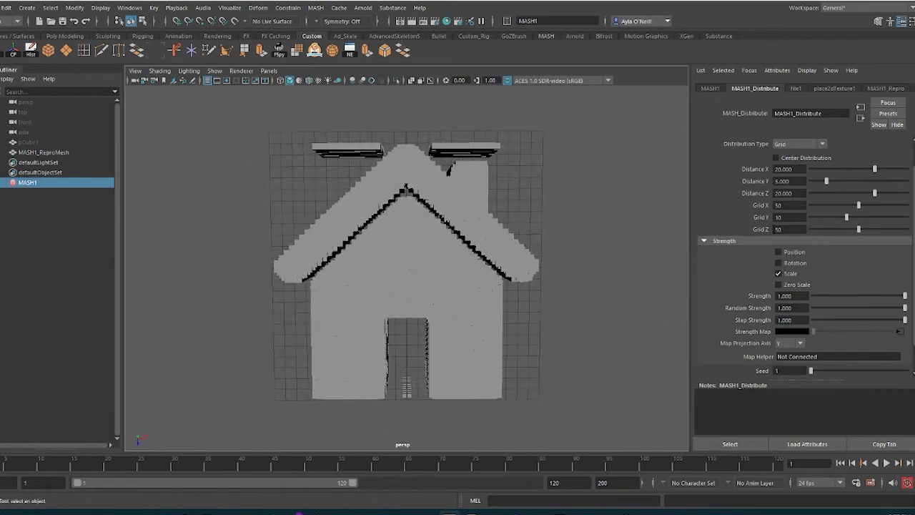
{"action": "left_click", "coordinate": [781, 217]}
{"action": "type", "text": "15"}
{"action": "key", "text": "Return"}
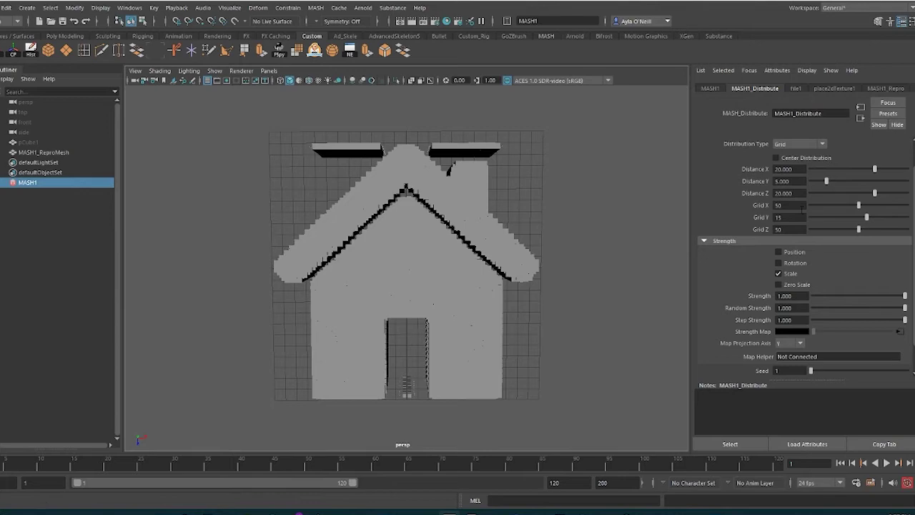
{"action": "left_click", "coordinate": [787, 181]}
{"action": "type", "text": "15"}
{"action": "key", "text": "Return"}
- Reduce Grid X and Grid Z of the distribution to 30
{"action": "left_click_drag", "start_coordinate": [540, 301], "coordinate": [529, 329], "text": "alt"}
{"action": "left_click", "coordinate": [785, 205]}
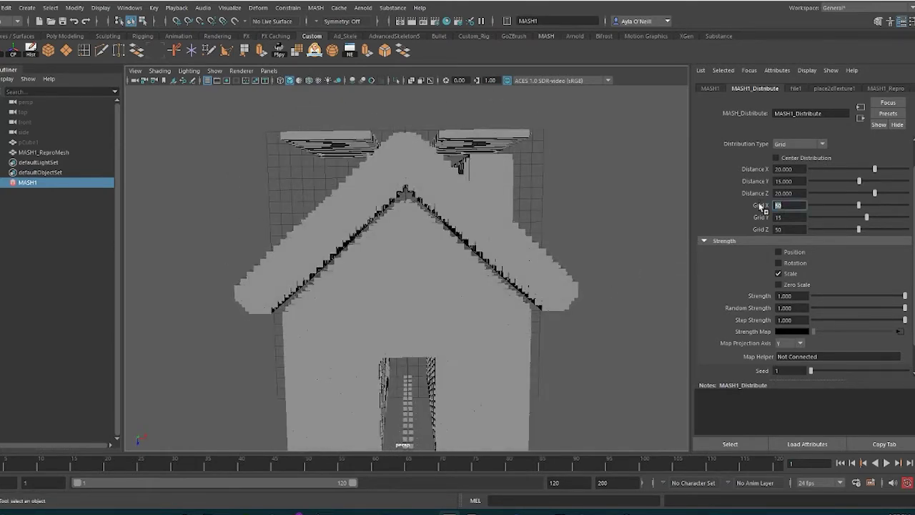
{"action": "type", "text": "30"}
{"action": "left_click", "coordinate": [786, 228]}
{"action": "type", "text": "5"}
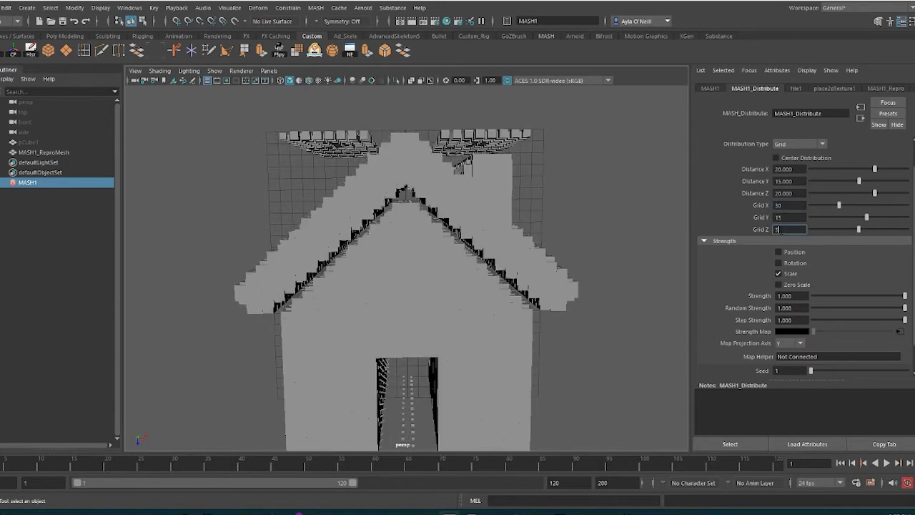
{"action": "type", "text": "0"}
{"action": "key", "text": "Tab"}
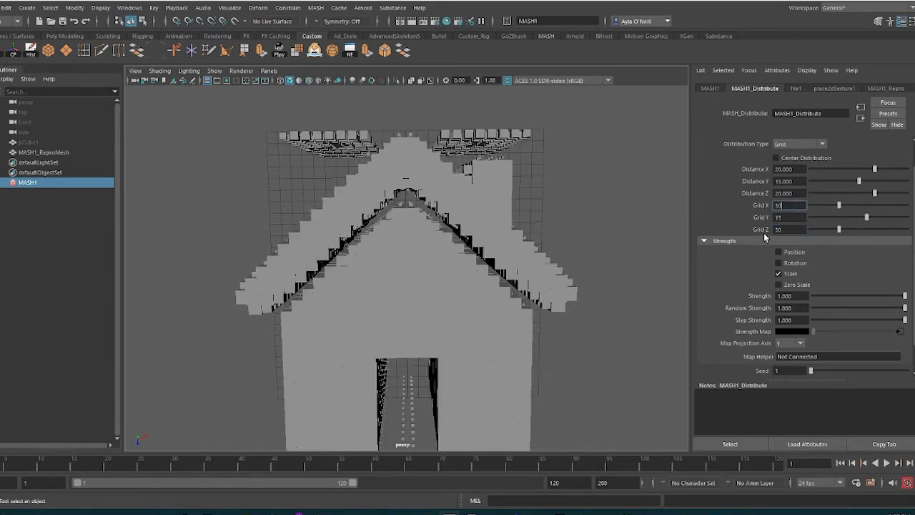
- Set Grid X and Grid Z of the distribution to 40
{"action": "type", "text": "40"}
{"action": "left_click", "coordinate": [783, 229]}
{"action": "key", "text": "Tab"}
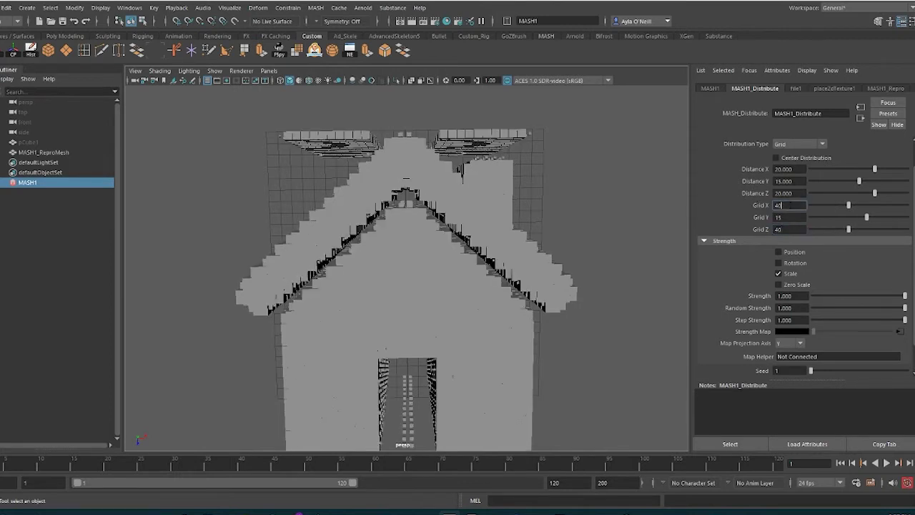
- Create a Map Helper for the Distribute node's strength map and hide the helper plane in the scene
{"action": "scroll", "coordinate": [650, 245], "scroll_direction": "down", "scroll_amount": 3}
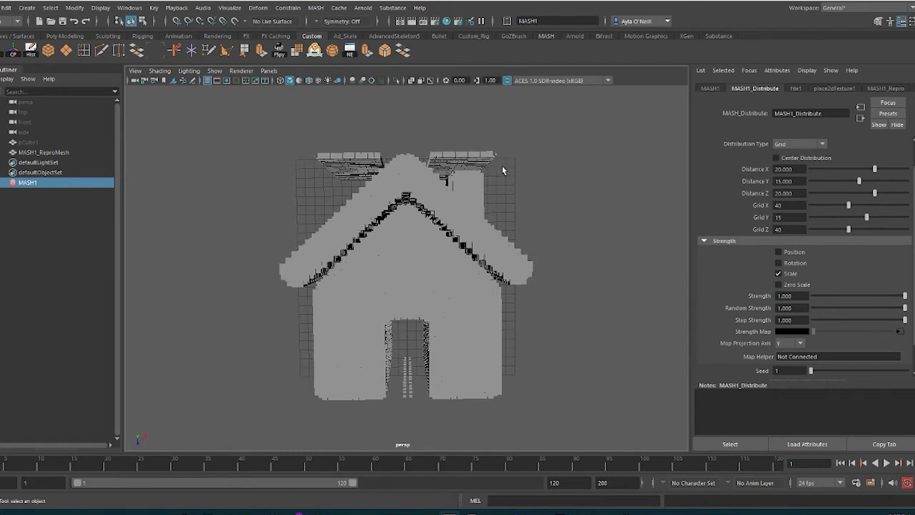
{"action": "mouse_move", "coordinate": [502, 166]}
{"action": "left_mouse_down", "text": "alt"}
{"action": "mouse_move", "coordinate": [505, 192]}
{"action": "mouse_move", "coordinate": [505, 177]}
{"action": "left_mouse_up", "text": "alt"}
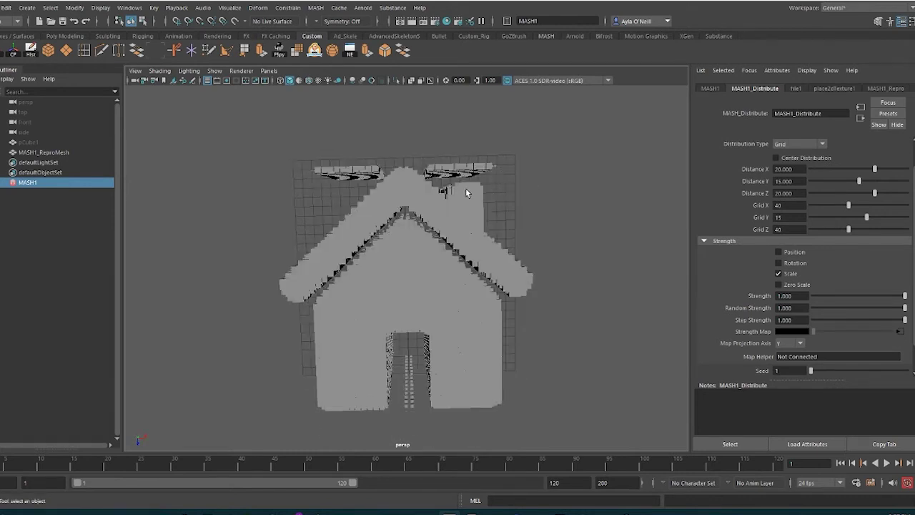
{"action": "right_click", "coordinate": [795, 356]}
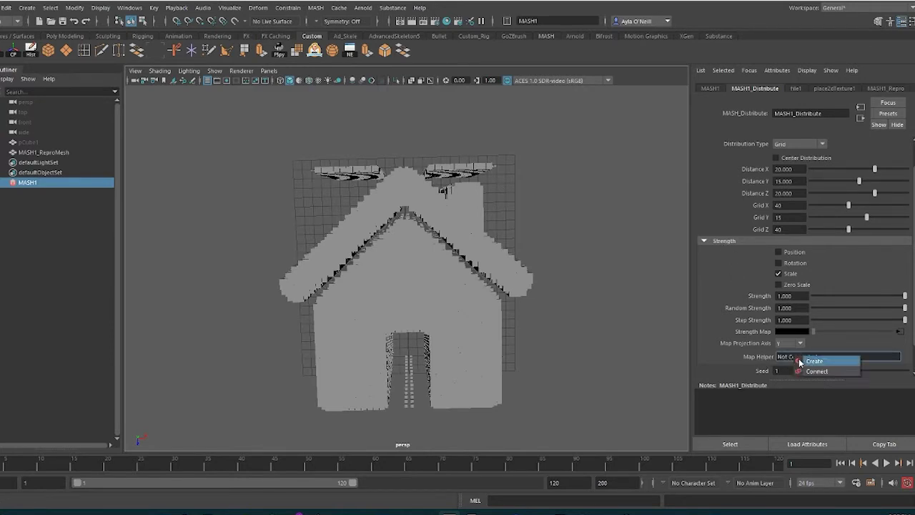
{"action": "left_click", "coordinate": [808, 361]}
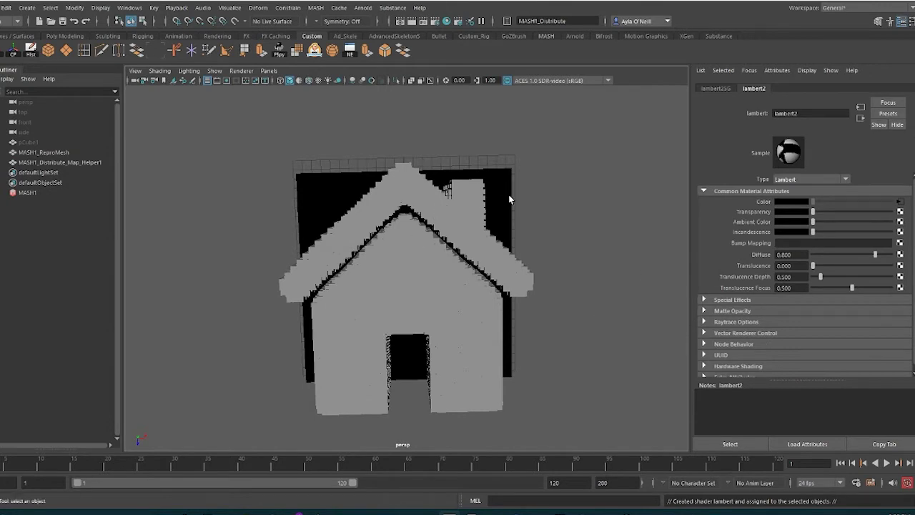
{"action": "left_click", "coordinate": [73, 163]}
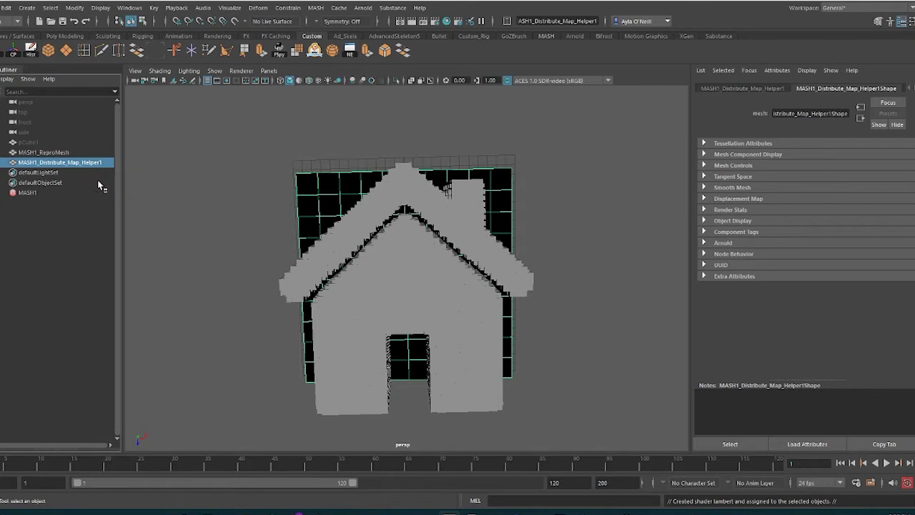
{"action": "key", "text": "ctrl+h"}
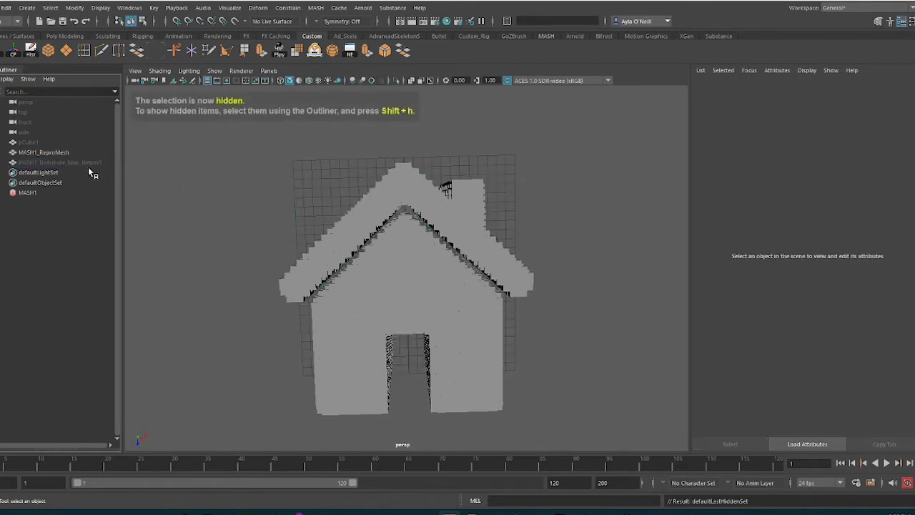
- Set the playback end time and the animation end time to 150
{"action": "mouse_move", "coordinate": [539, 258]}
{"action": "left_mouse_down", "text": "alt"}
{"action": "mouse_move", "coordinate": [541, 298]}
{"action": "mouse_move", "coordinate": [515, 255]}
{"action": "mouse_move", "coordinate": [548, 270]}
{"action": "mouse_move", "coordinate": [531, 243]}
{"action": "mouse_move", "coordinate": [529, 255]}
{"action": "left_mouse_up", "text": "alt"}
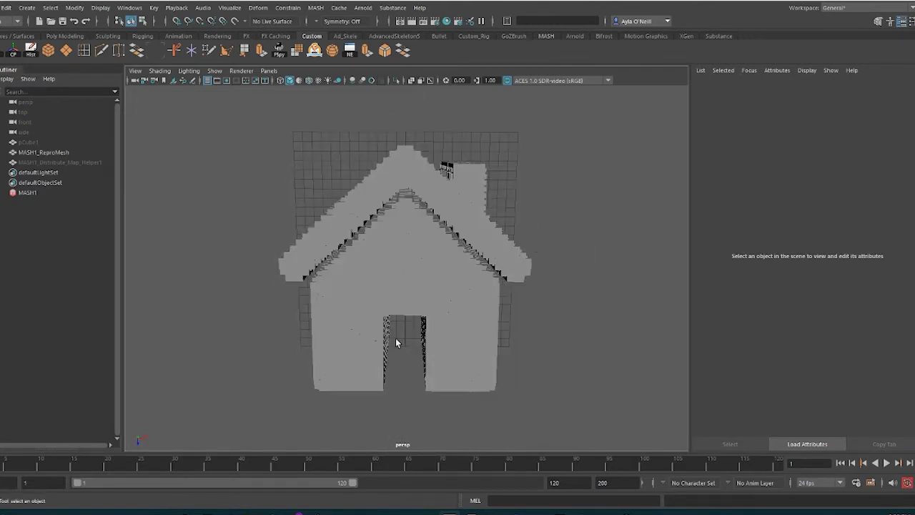
{"action": "key", "text": "alt+v"}
{"action": "double_click", "coordinate": [568, 483]}
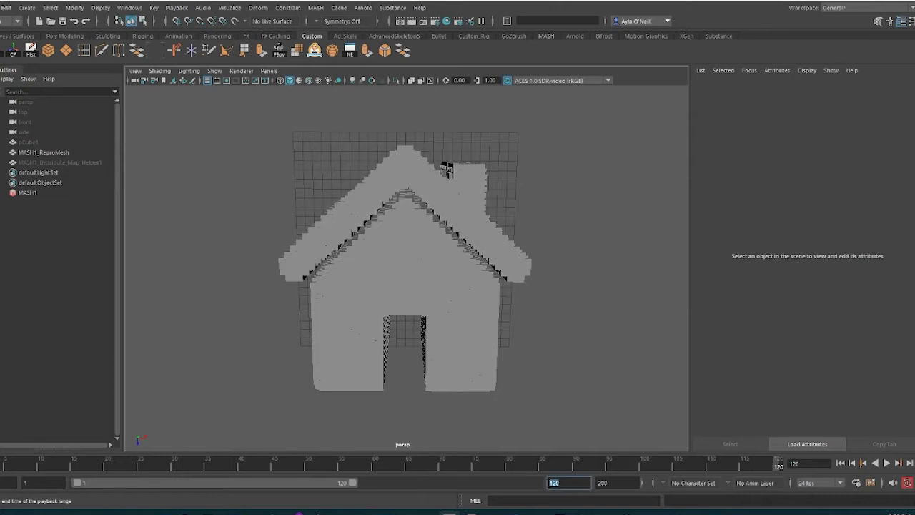
{"action": "type", "text": "150"}
{"action": "key", "text": "Tab"}
{"action": "type", "text": "150"}
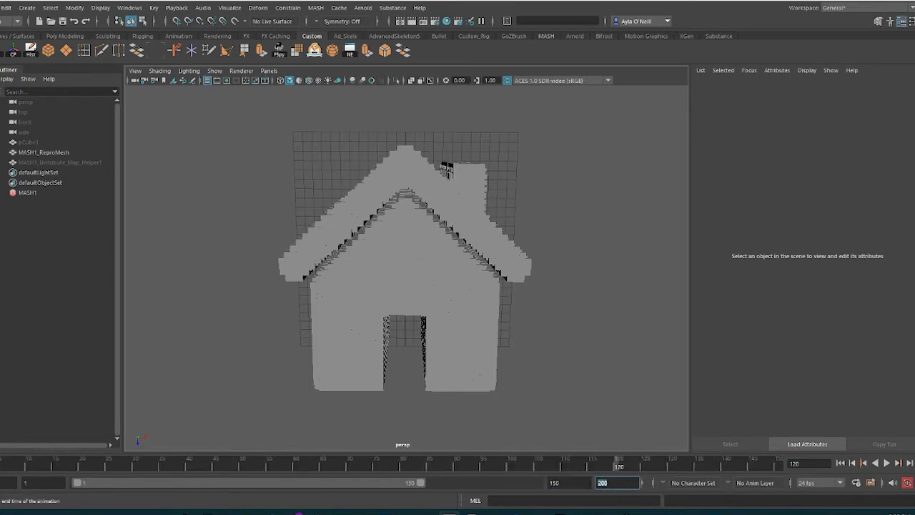
{"action": "key", "text": "Return"}
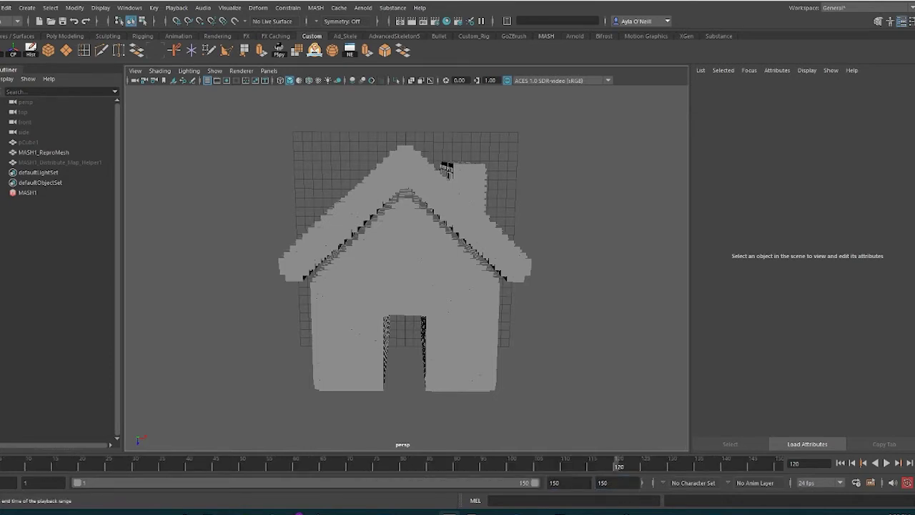
- Set a key on the MASH1 Distribute node's Strength at 1.000 on frame 150
{"action": "left_click", "coordinate": [779, 463]}
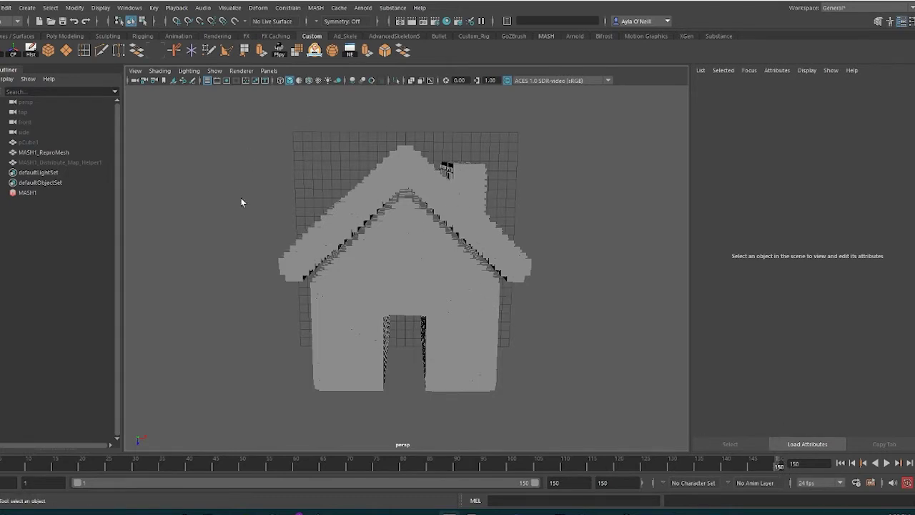
{"action": "left_click_drag", "start_coordinate": [564, 293], "coordinate": [532, 322], "text": "alt"}
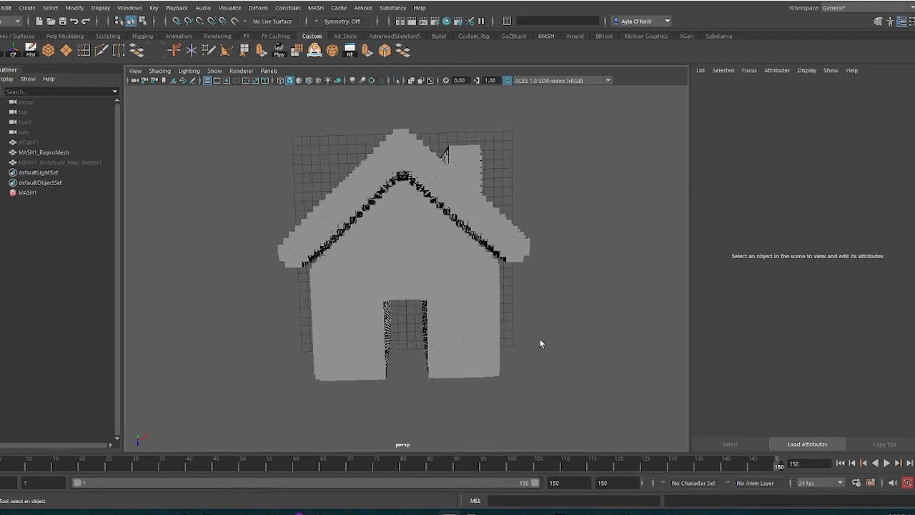
{"action": "left_click", "coordinate": [29, 194]}
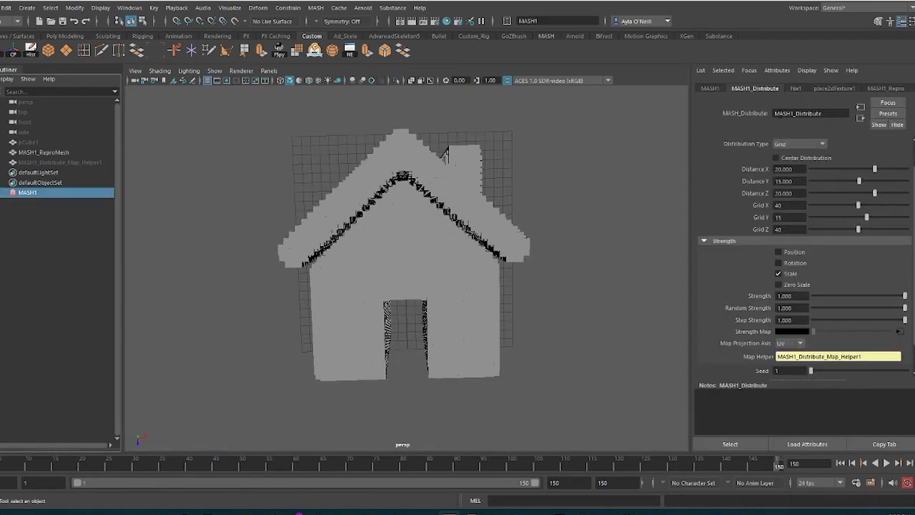
{"action": "scroll", "coordinate": [761, 238], "scroll_direction": "up", "scroll_amount": 2}
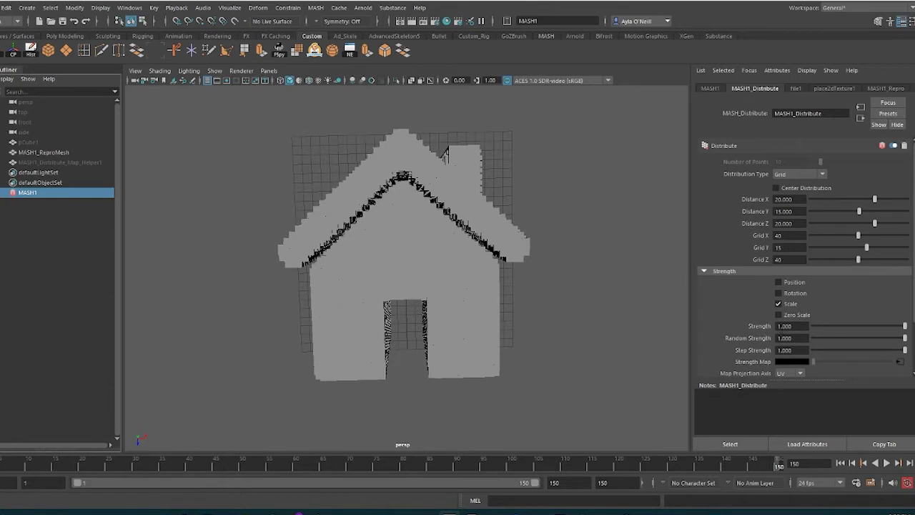
{"action": "right_click", "coordinate": [790, 328]}
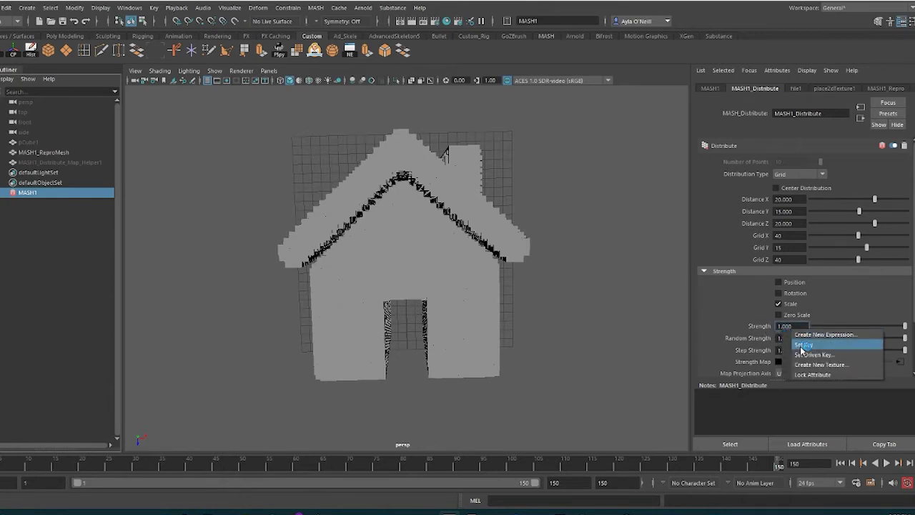
{"action": "left_click", "coordinate": [801, 346]}
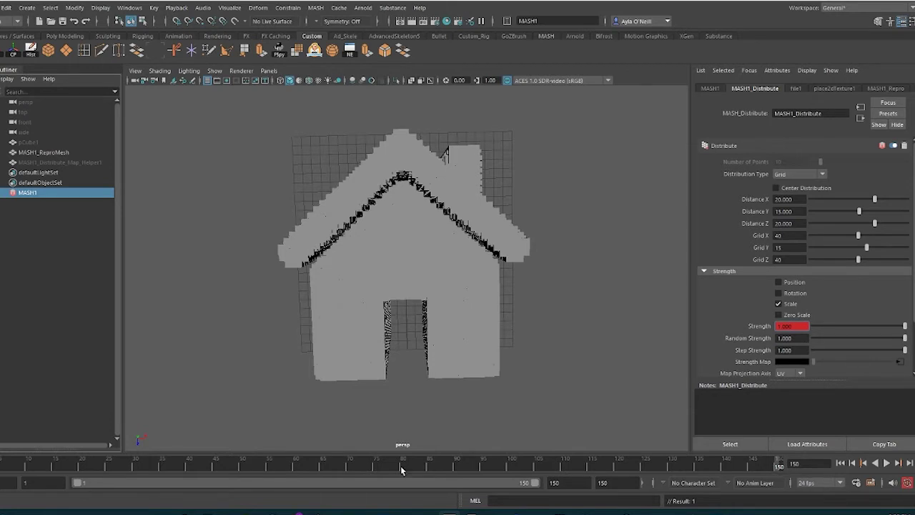
- Key the Distribute node's Strength at 0 on frame 100 and preview the scale animation
{"action": "left_click_drag", "start_coordinate": [402, 470], "coordinate": [37, 468]}
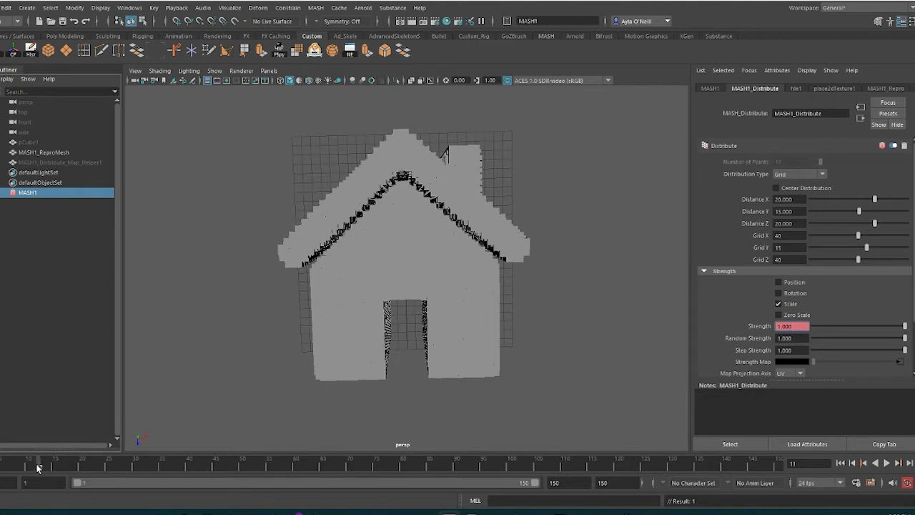
{"action": "key", "text": "alt+v"}
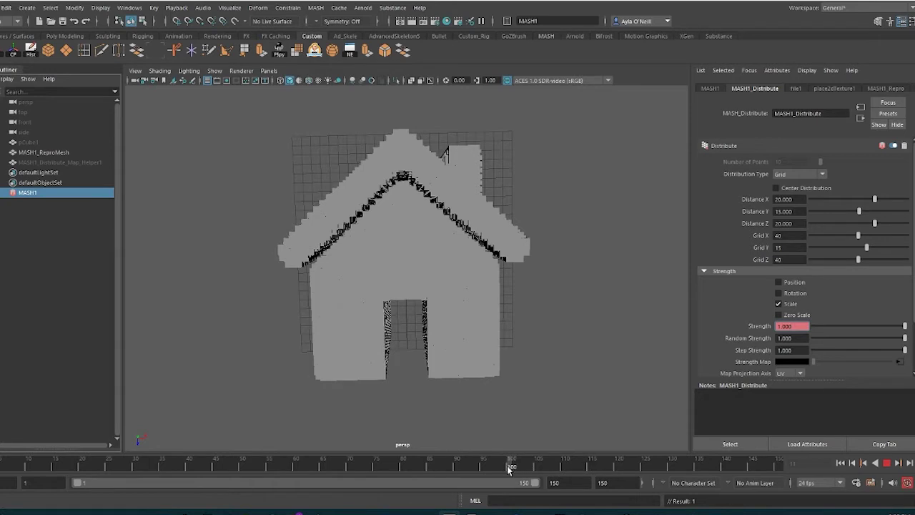
{"action": "key", "text": "alt+v"}
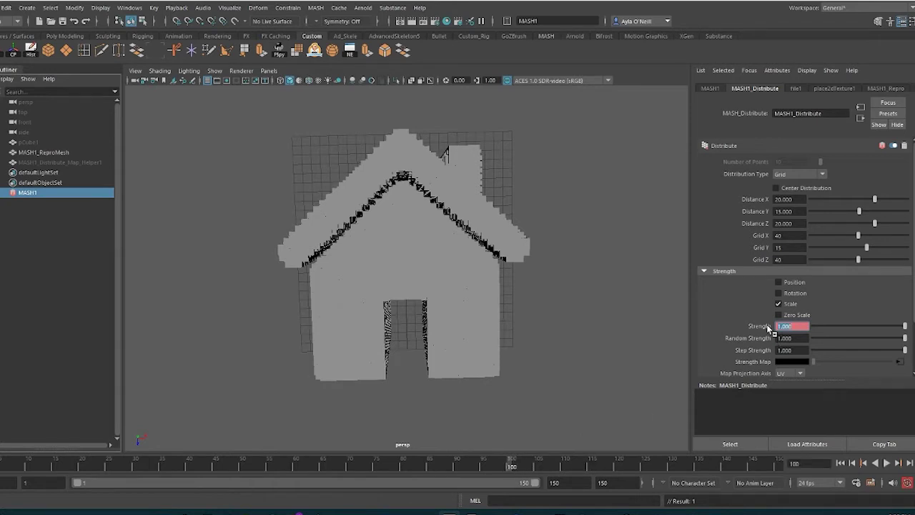
{"action": "type", "text": "0"}
{"action": "key", "text": "Return"}
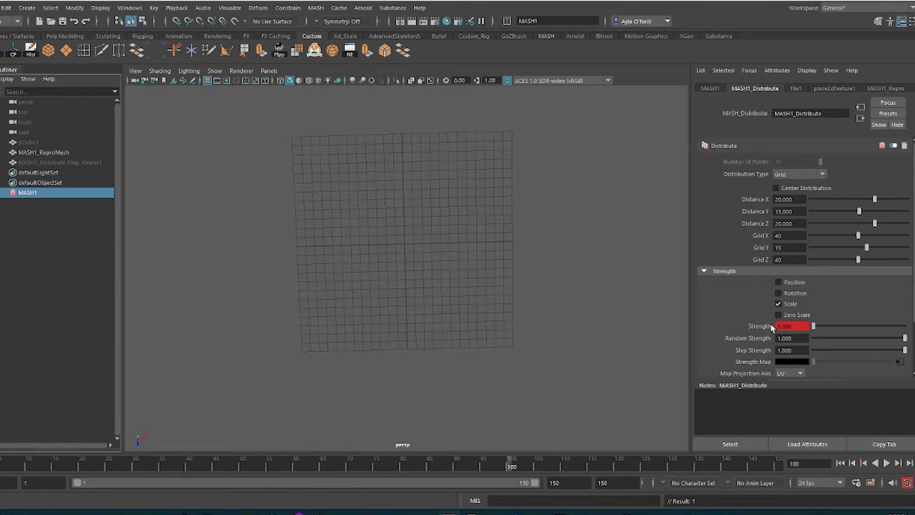
{"action": "key", "text": "alt+v"}
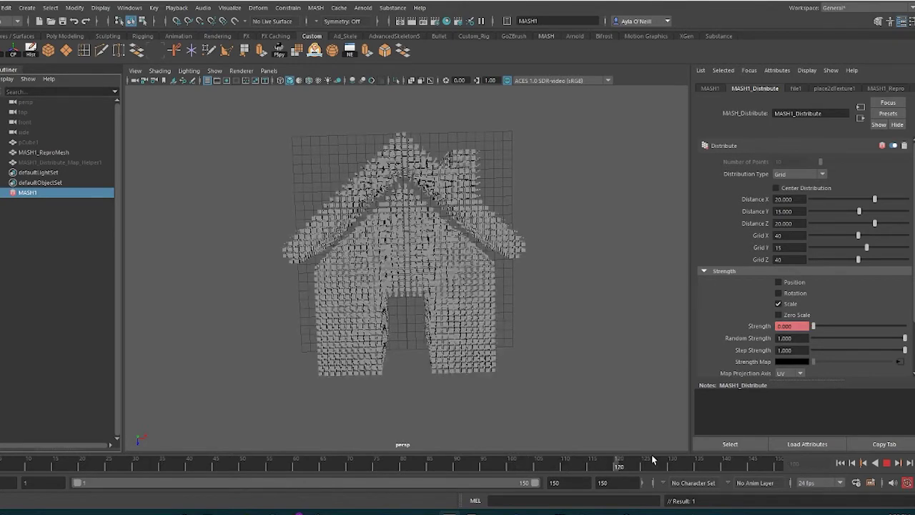
{"action": "left_click_drag", "start_coordinate": [604, 459], "coordinate": [590, 461]}
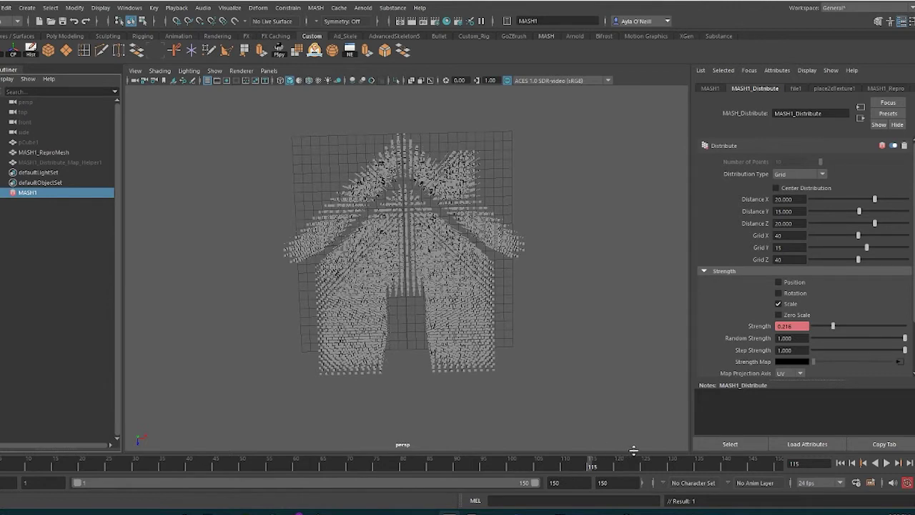
- Undo the Distribute node's Strength key on frame 100 and key its Strength at 0 on frame 1
{"action": "key", "text": "ctrl+z"}
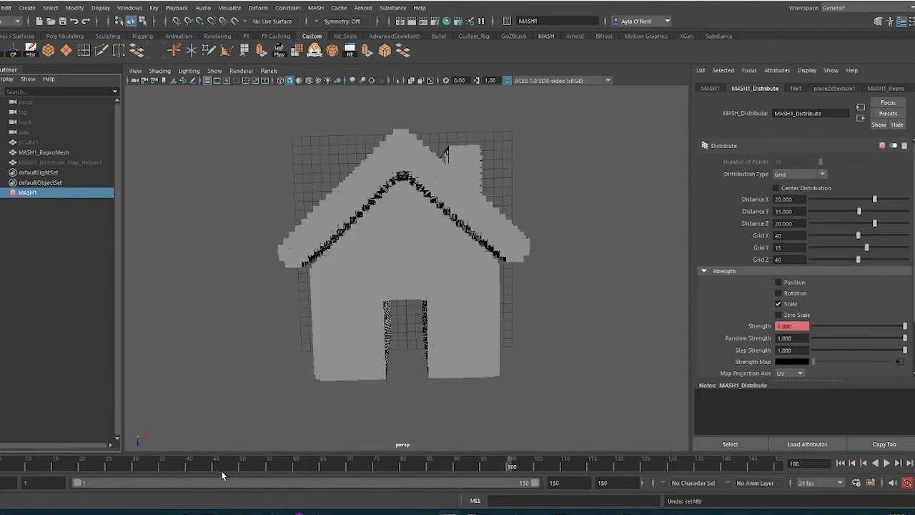
{"action": "left_click", "coordinate": [17, 463]}
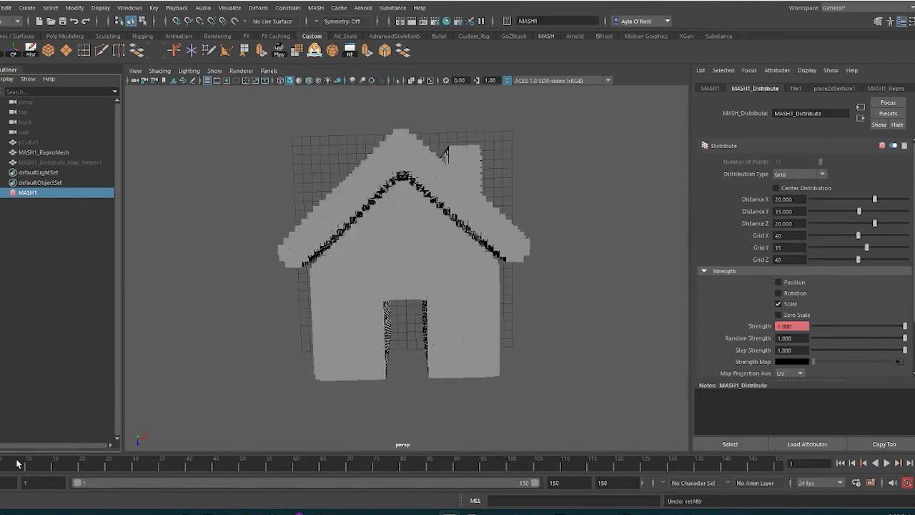
{"action": "left_click", "coordinate": [805, 326]}
{"action": "type", "text": "0"}
{"action": "key", "text": "Return"}
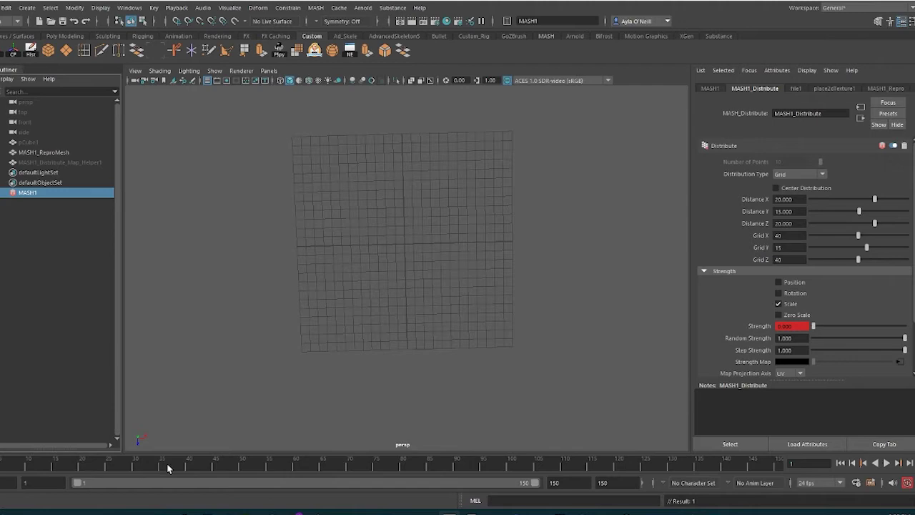
- Play back the scale animation and inspect the house at frames 50 and 100
{"action": "key", "text": "alt+v"}
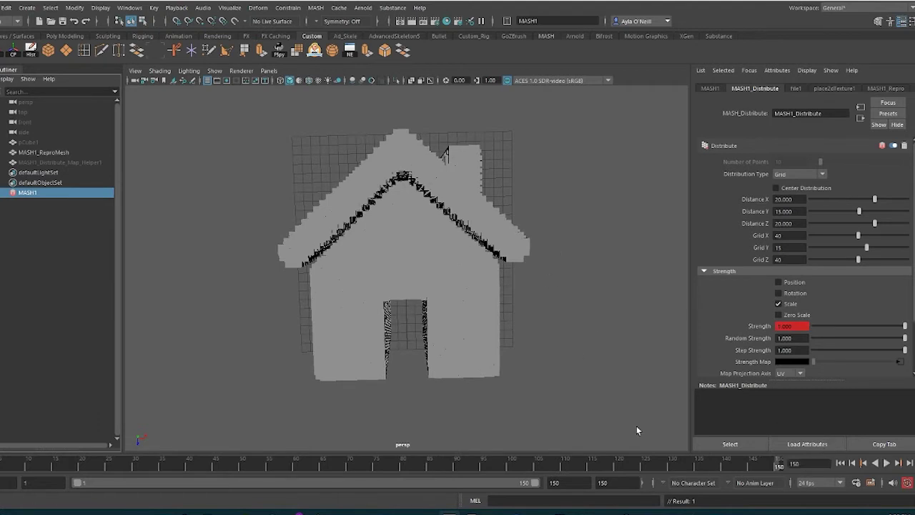
{"action": "key", "text": "alt+v"}
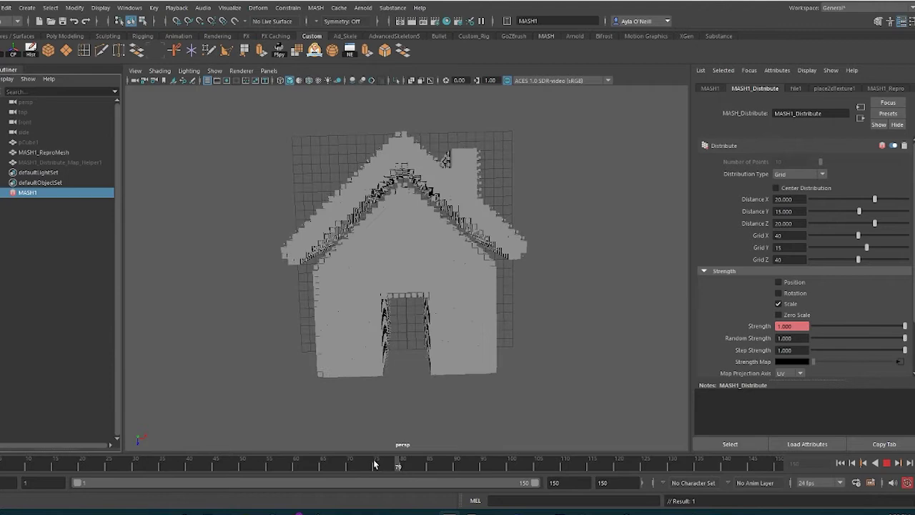
{"action": "left_click", "coordinate": [245, 465]}
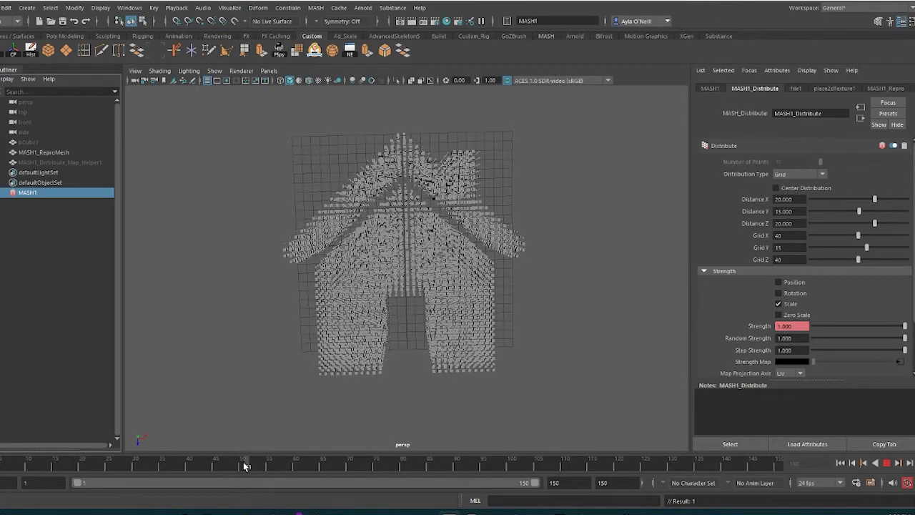
{"action": "key", "text": "alt+v"}
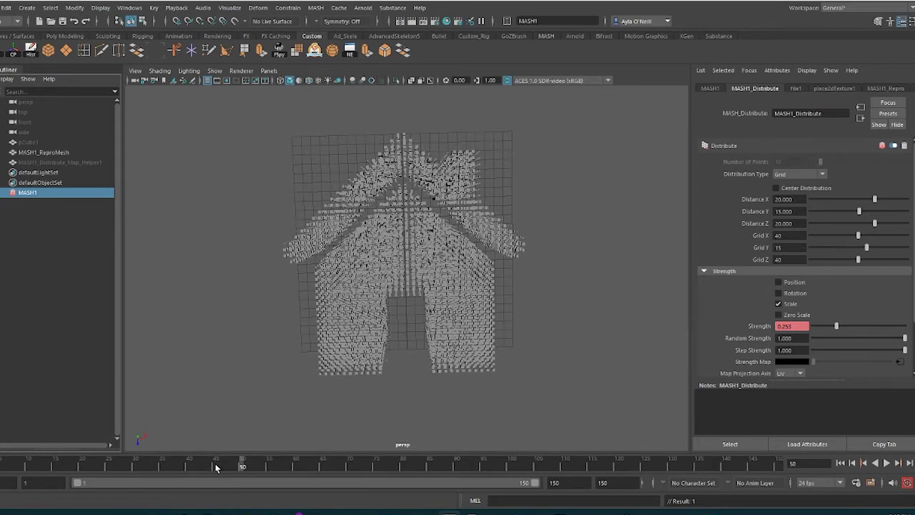
{"action": "key", "text": "alt+v"}
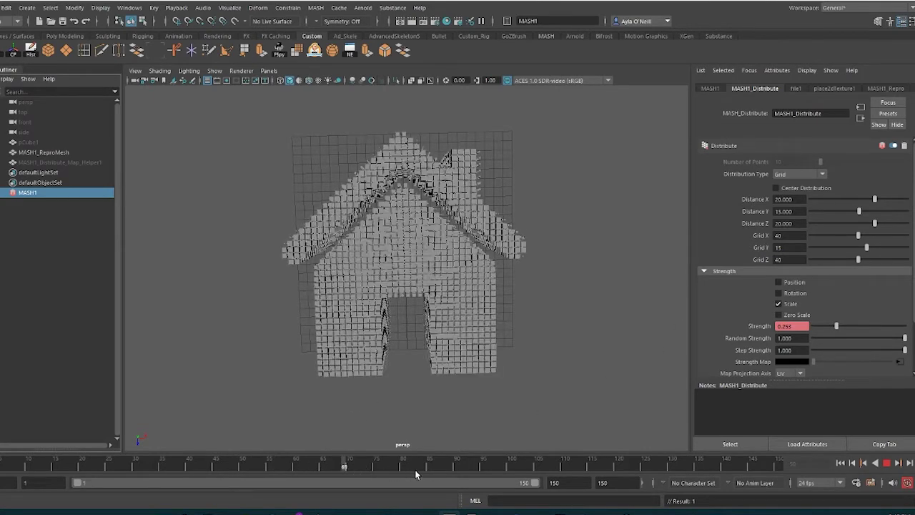
{"action": "left_click", "coordinate": [510, 466]}
{"action": "key", "text": "alt+v"}
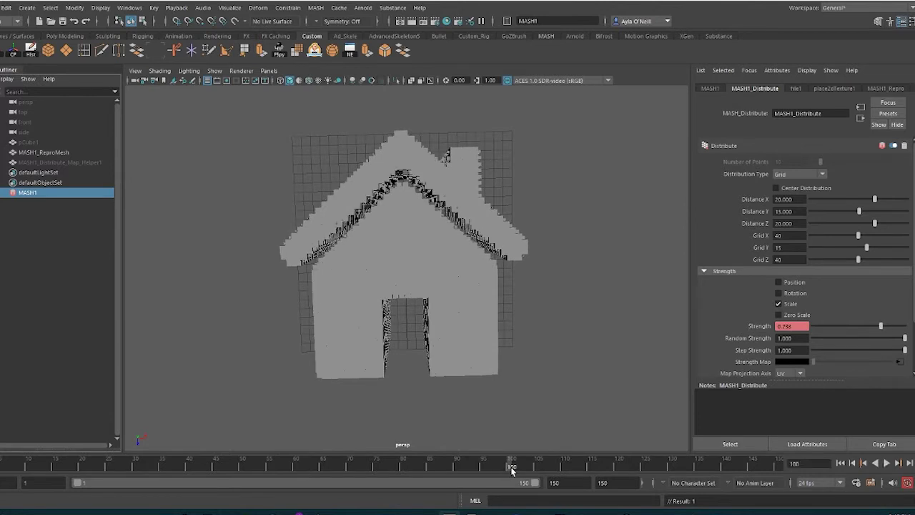
- Add a Random node to the MASH1 network and set its Position X, Y and Z to 0 at frame 150
{"action": "left_click", "coordinate": [712, 88]}
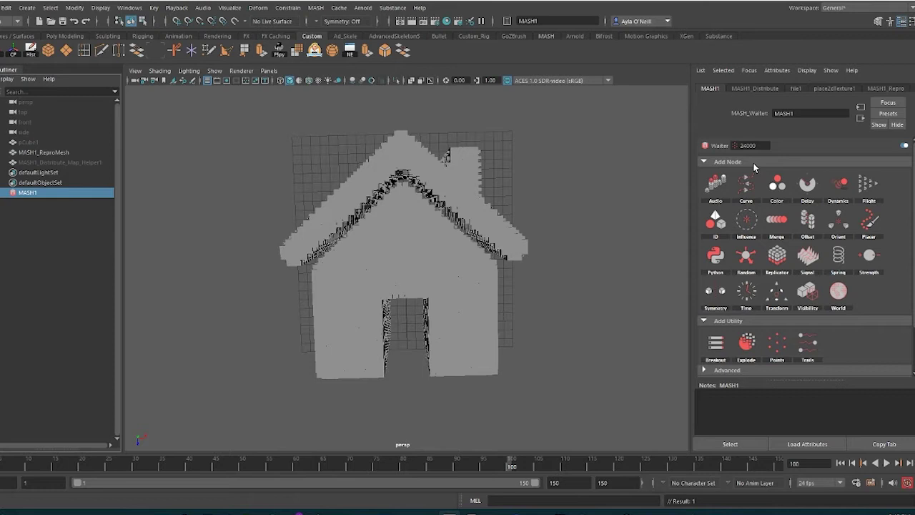
{"action": "left_click", "coordinate": [747, 260]}
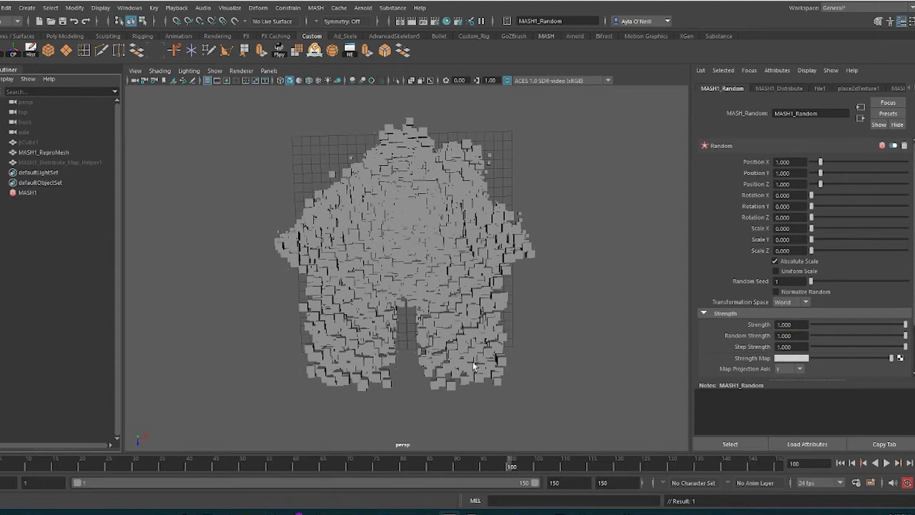
{"action": "left_click_drag", "start_coordinate": [499, 461], "coordinate": [781, 470]}
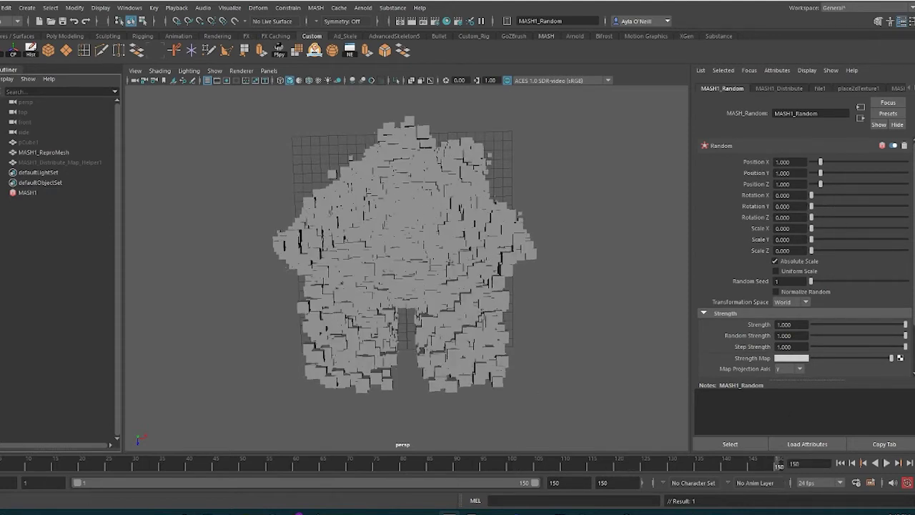
{"action": "double_click", "coordinate": [786, 162]}
{"action": "type", "text": "0"}
{"action": "key", "text": "Tab"}
{"action": "type", "text": "0"}
{"action": "key", "text": "Tab"}
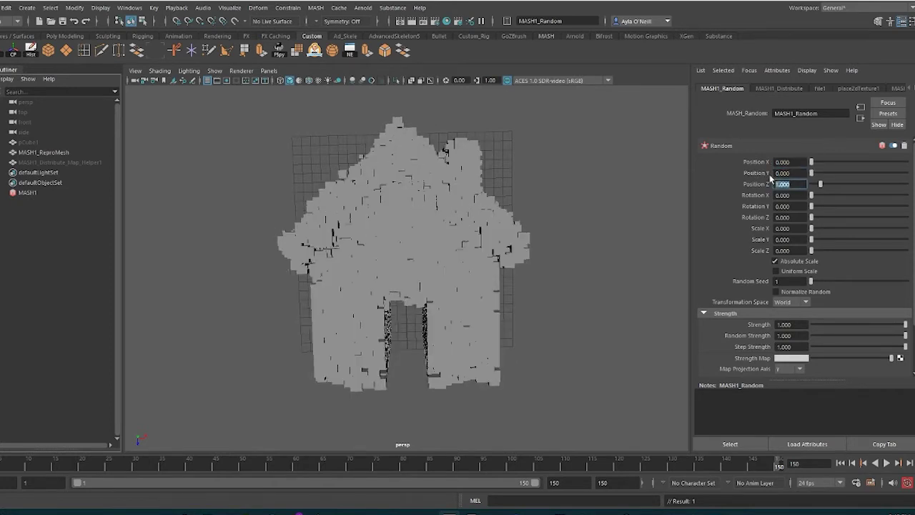
{"action": "type", "text": "0"}
{"action": "key", "text": "Return"}
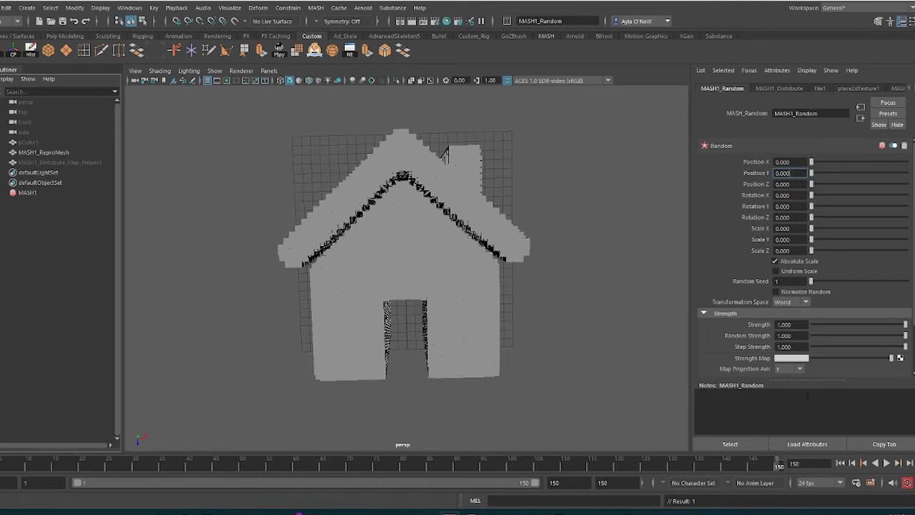
- Set keys on the Random node's Position X, Y and Z on frame 150
{"action": "right_click", "coordinate": [765, 163]}
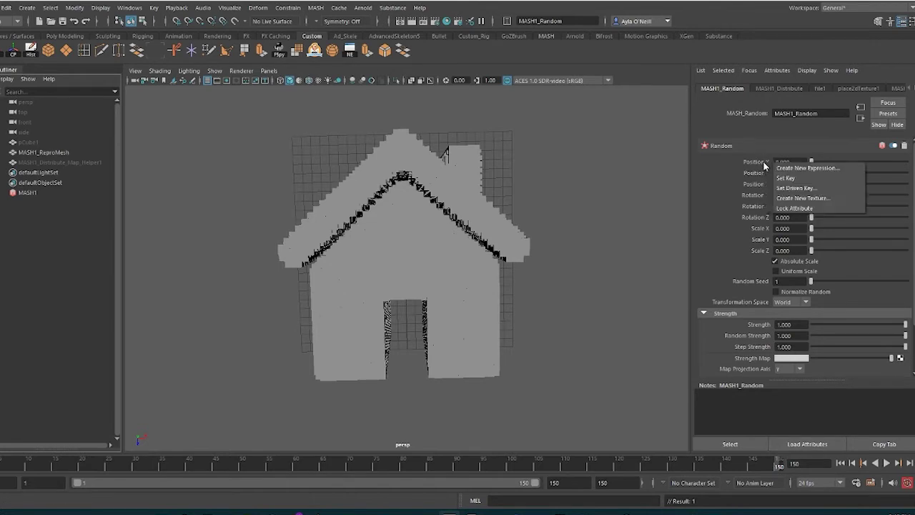
{"action": "left_click", "coordinate": [785, 177]}
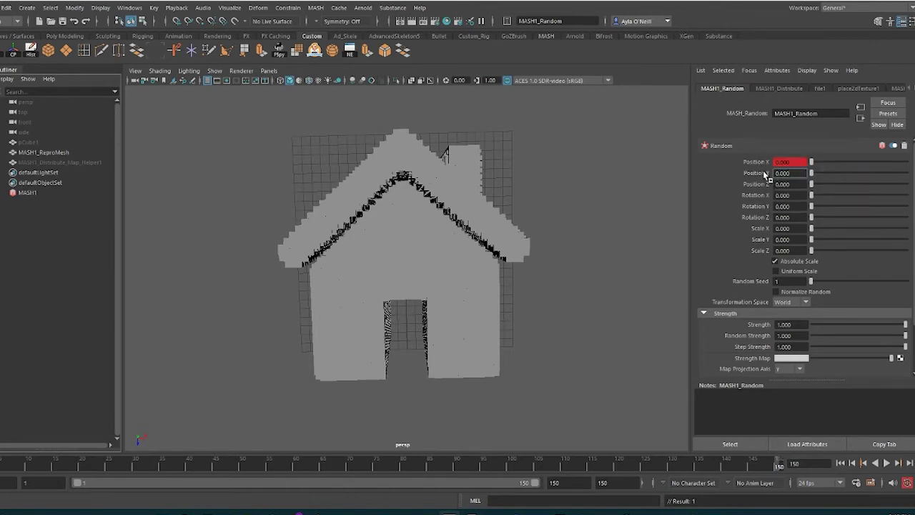
{"action": "right_click", "coordinate": [764, 174]}
{"action": "left_click", "coordinate": [784, 188]}
{"action": "right_click", "coordinate": [763, 186]}
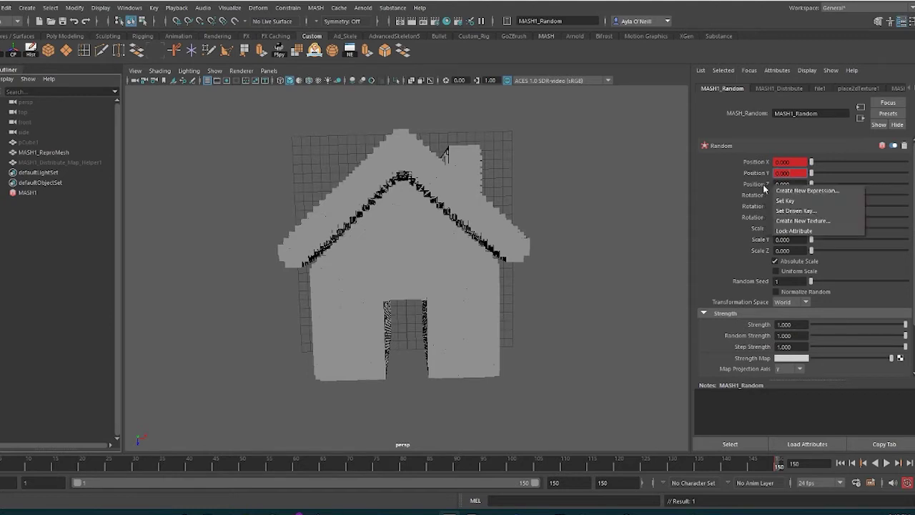
{"action": "left_click", "coordinate": [785, 200]}
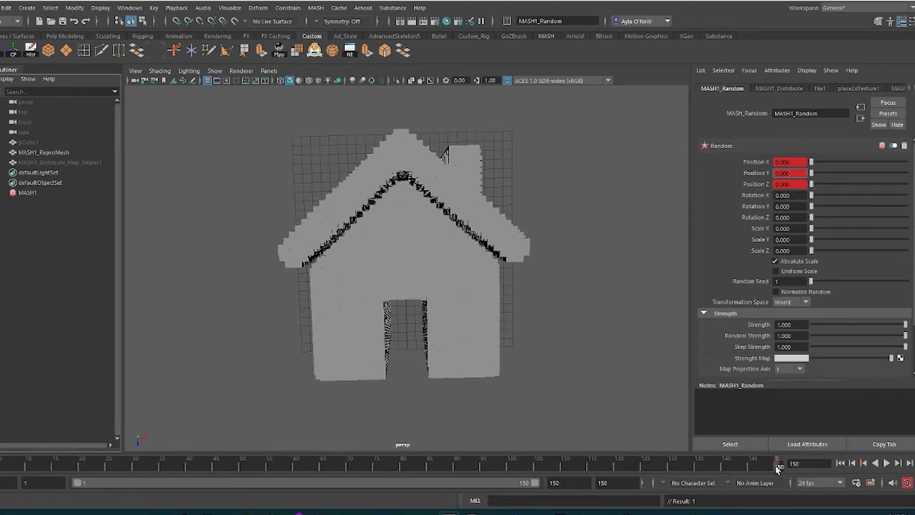
- Key the Random node's Position X, Y and Z at 2 on frame 120
{"action": "key", "text": "alt+v"}
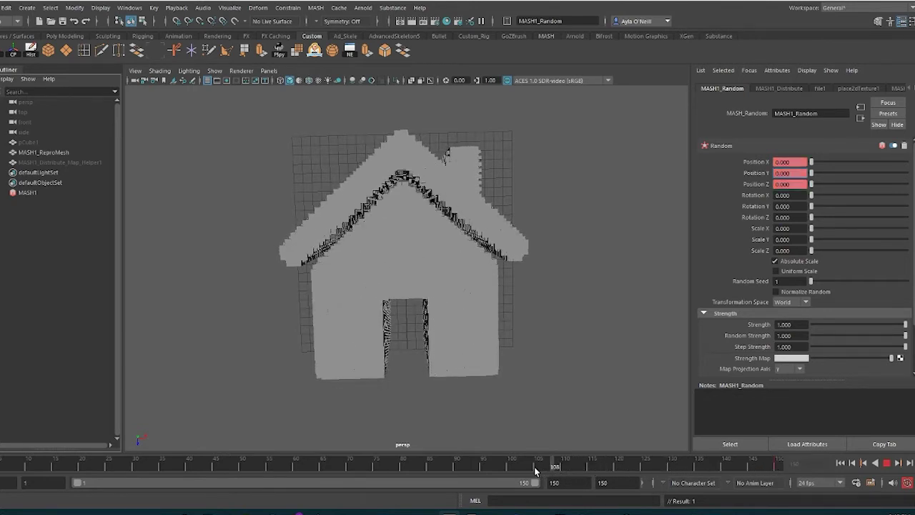
{"action": "left_click_drag", "start_coordinate": [535, 471], "coordinate": [512, 471]}
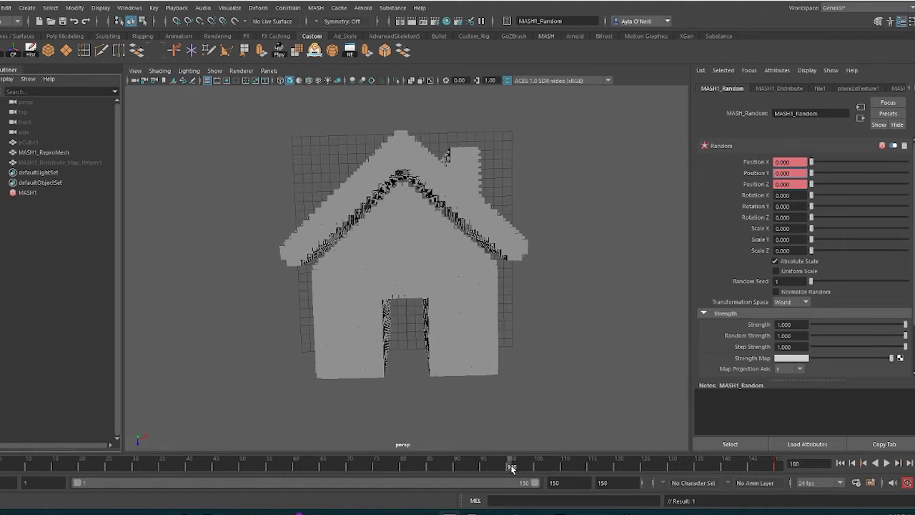
{"action": "key", "text": "alt+v"}
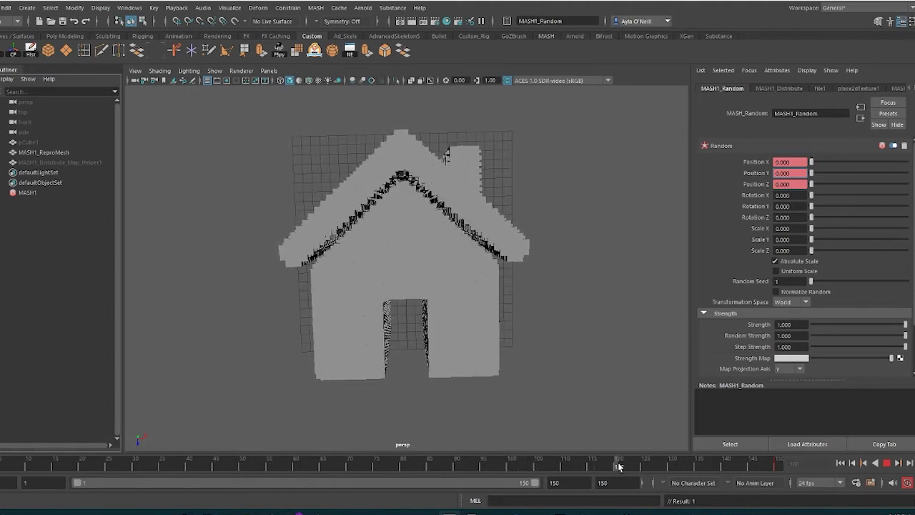
{"action": "left_click", "coordinate": [619, 466]}
{"action": "left_click_drag", "start_coordinate": [792, 162], "coordinate": [773, 163]}
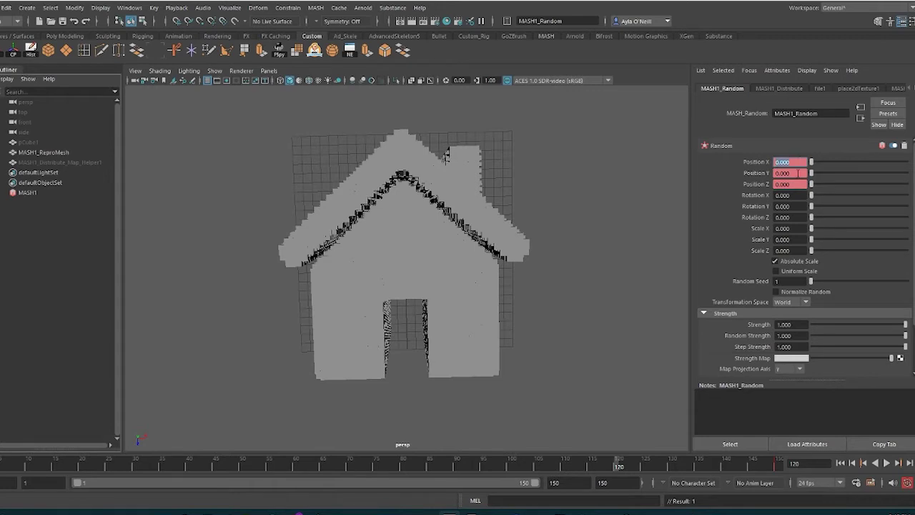
{"action": "key", "text": "Return"}
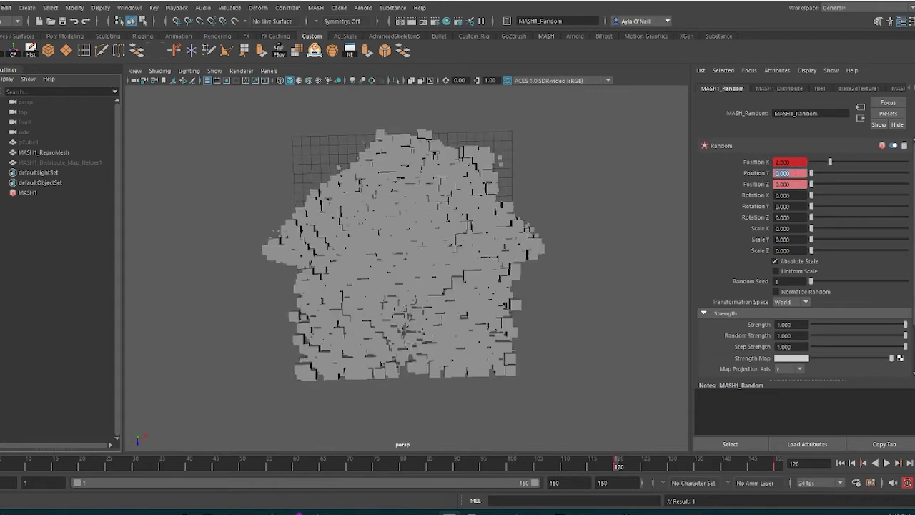
{"action": "type", "text": "2"}
{"action": "key", "text": "Return"}
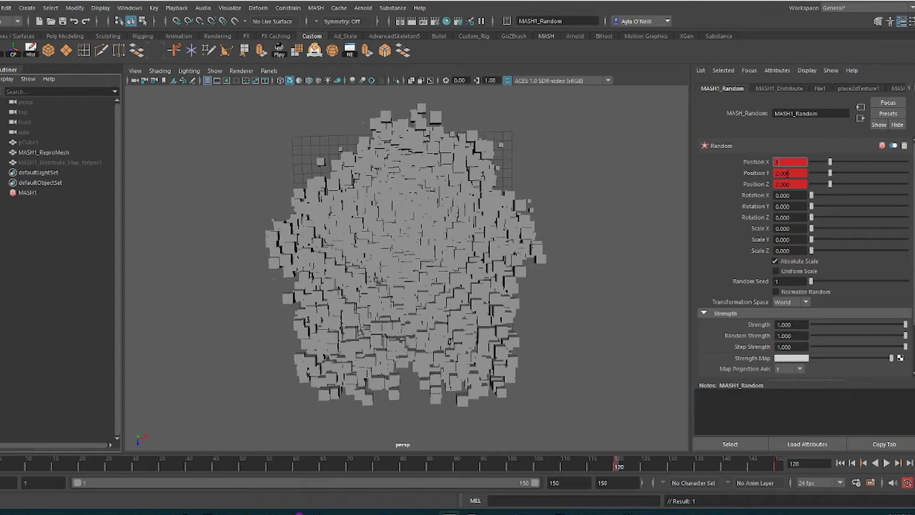
- Set the Random node's Position X, Y and Z to 5 on frame 120
{"action": "type", "text": "5"}
{"action": "key", "text": "Tab"}
{"action": "type", "text": "5"}
{"action": "key", "text": "Tab"}
{"action": "type", "text": "5"}
{"action": "key", "text": "Return"}
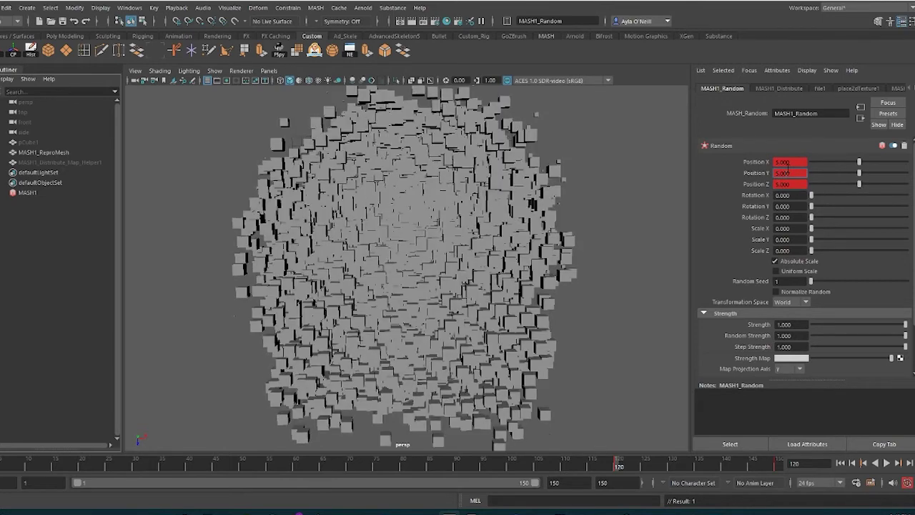
- Raise the Random node's Position X, Y and Z to 10 on frame 120 and preview the scatter animation
{"action": "left_click", "coordinate": [799, 161]}
{"action": "type", "text": "10"}
{"action": "key", "text": "Tab"}
{"action": "type", "text": "10"}
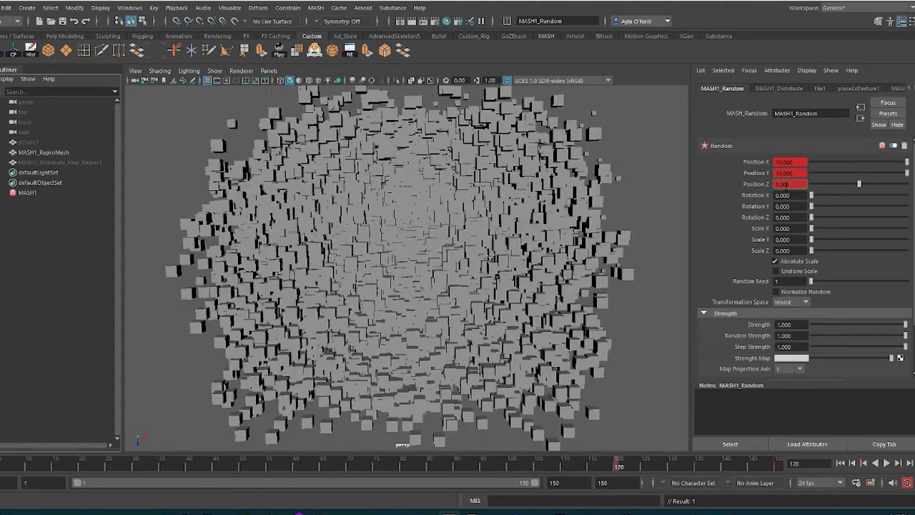
{"action": "key", "text": "Tab"}
{"action": "type", "text": "10"}
{"action": "key", "text": "Return"}
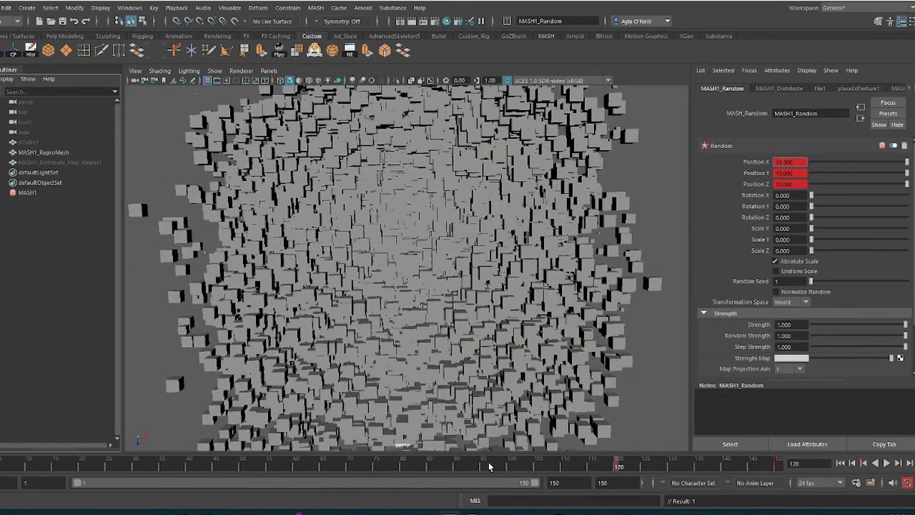
{"action": "left_click_drag", "start_coordinate": [491, 465], "coordinate": [643, 509]}
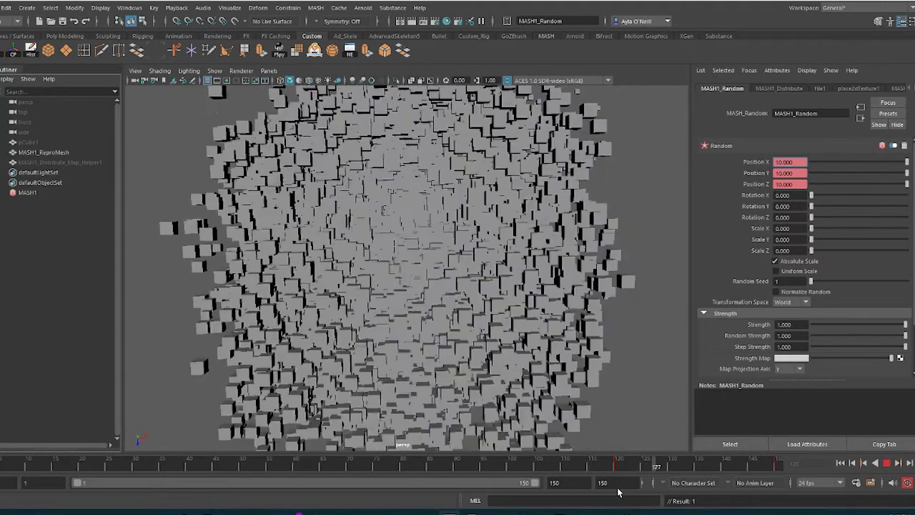
{"action": "key", "text": "Escape"}
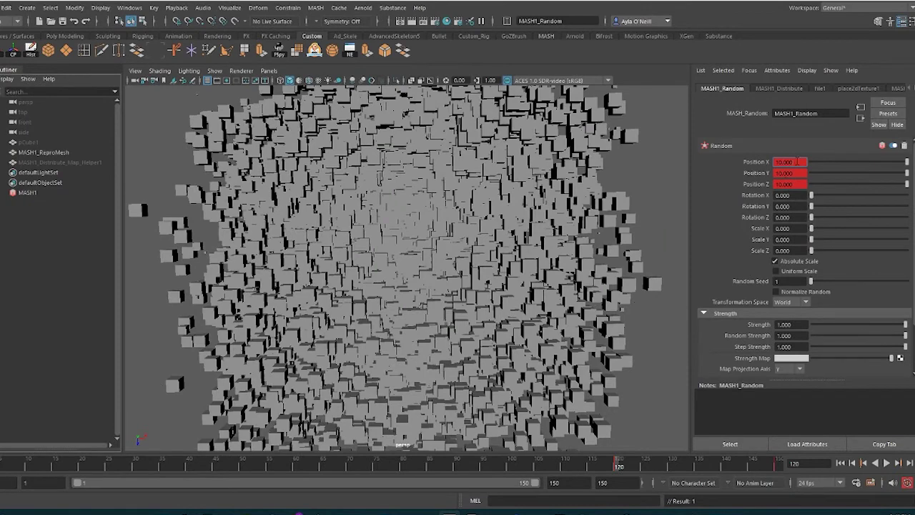
- Set the Random node's Position X, Y and Z to 20 on frame 120
{"action": "double_click", "coordinate": [778, 162]}
{"action": "type", "text": "20"}
{"action": "double_click", "coordinate": [789, 173]}
{"action": "type", "text": "20"}
{"action": "double_click", "coordinate": [789, 184]}
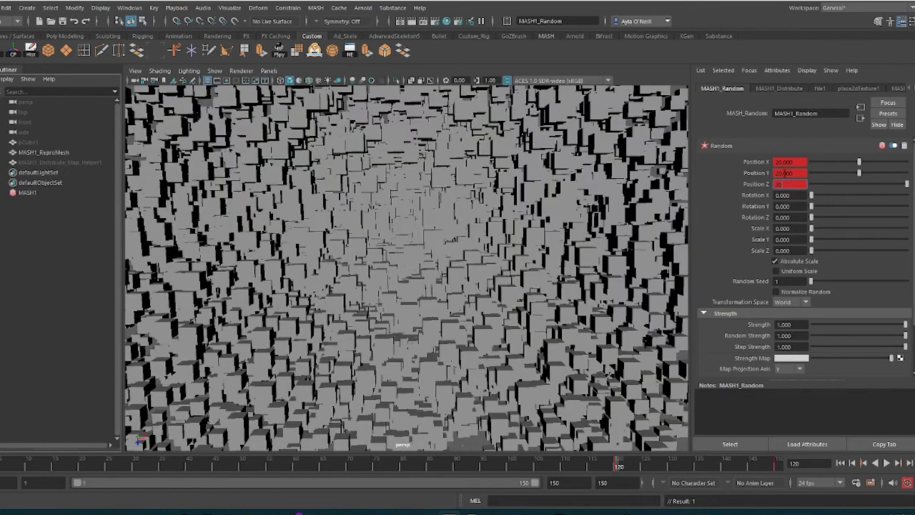
{"action": "type", "text": "20"}
{"action": "key", "text": "Return"}
- Play back and scrub the timeline to check how the scattered cubes gather into the house
{"action": "left_click_drag", "start_coordinate": [525, 466], "coordinate": [18, 469]}
{"action": "key", "text": "alt+v"}
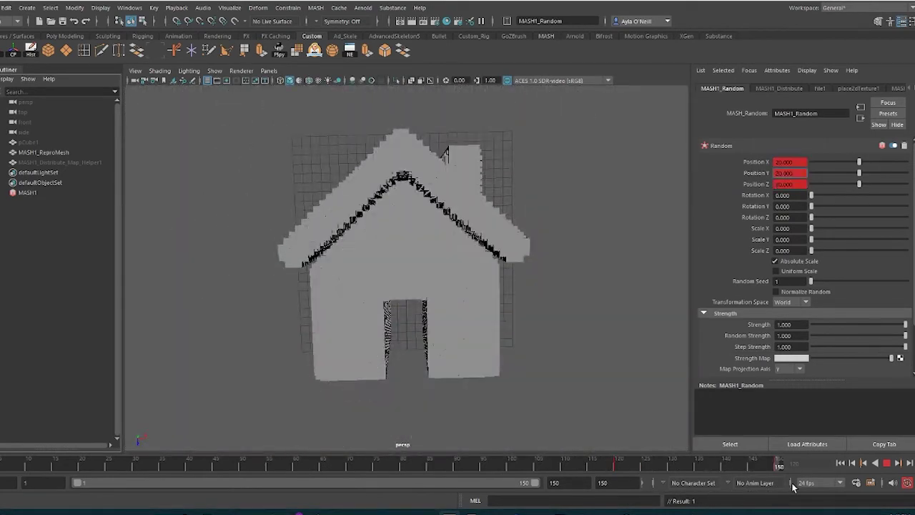
{"action": "left_click_drag", "start_coordinate": [776, 466], "coordinate": [150, 470]}
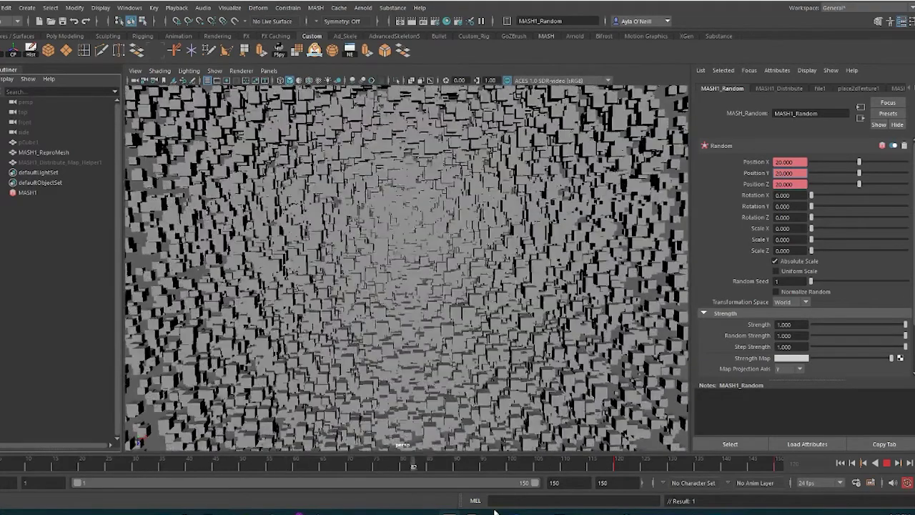
{"action": "key", "text": "Escape"}
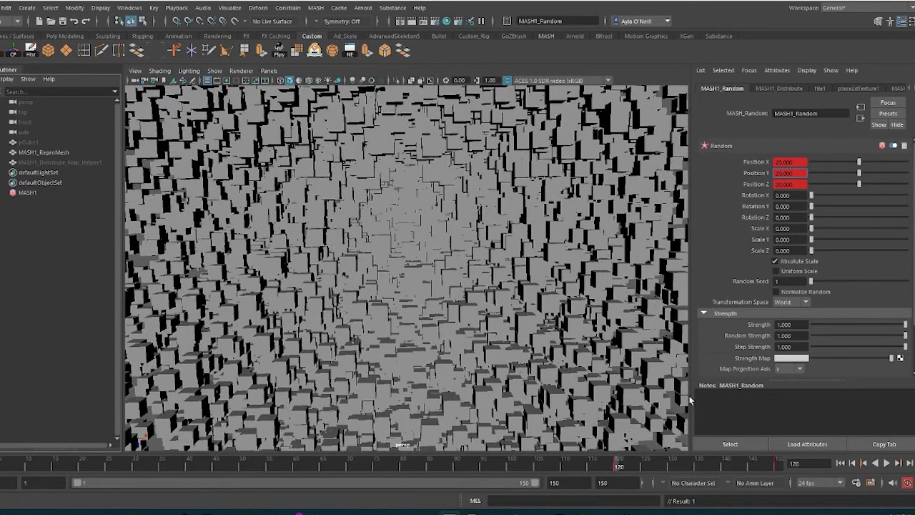
{"action": "left_click_drag", "start_coordinate": [736, 461], "coordinate": [760, 468]}
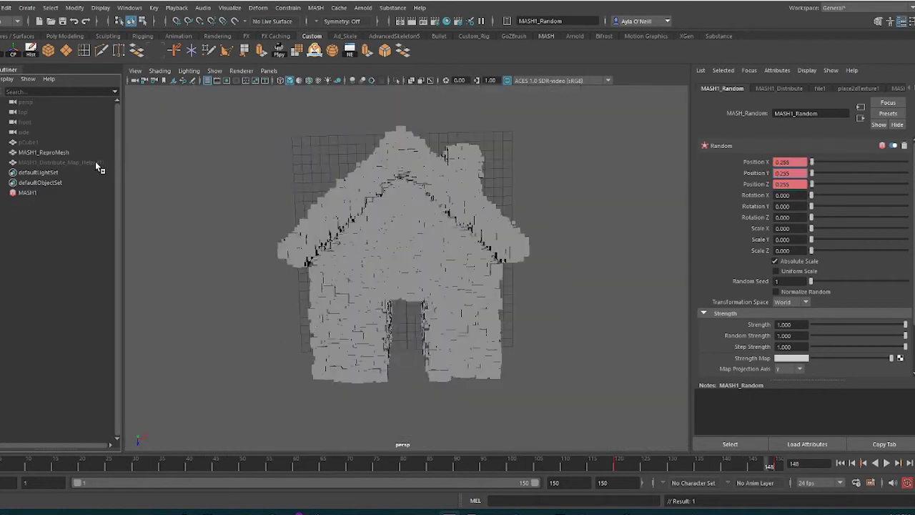
- Set the MASH Distribute node's Grid X and Grid Z to 35 and play back the animation
{"action": "left_click", "coordinate": [48, 189]}
{"action": "left_click", "coordinate": [811, 88]}
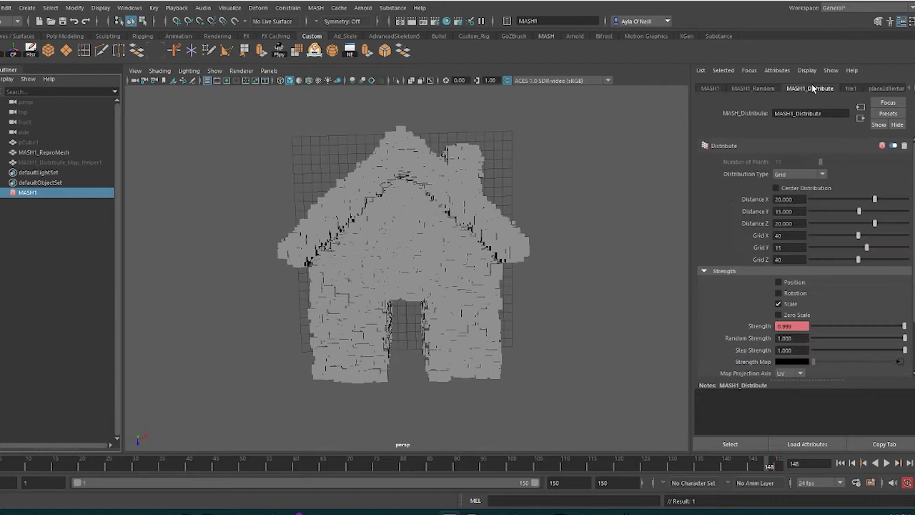
{"action": "left_click", "coordinate": [796, 237]}
{"action": "left_click", "coordinate": [790, 259]}
{"action": "type", "text": "35"}
{"action": "left_click", "coordinate": [786, 236]}
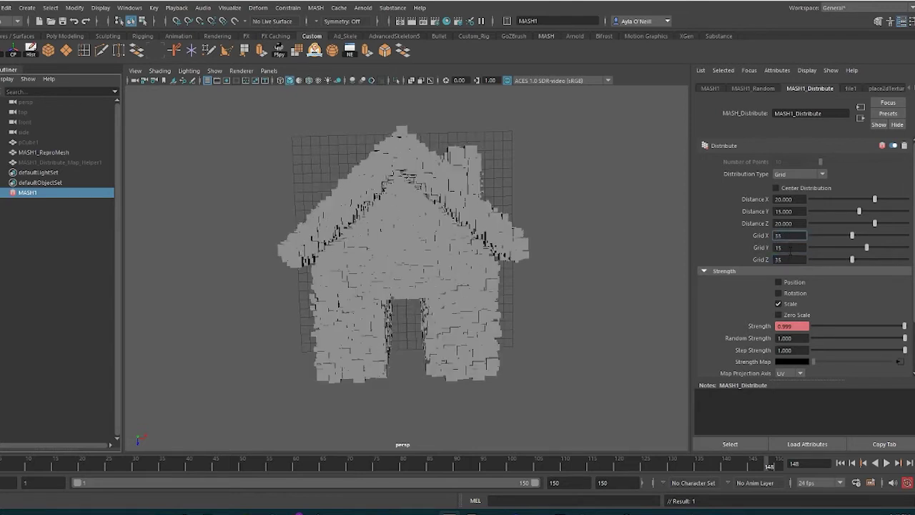
{"action": "key", "text": "alt+v"}
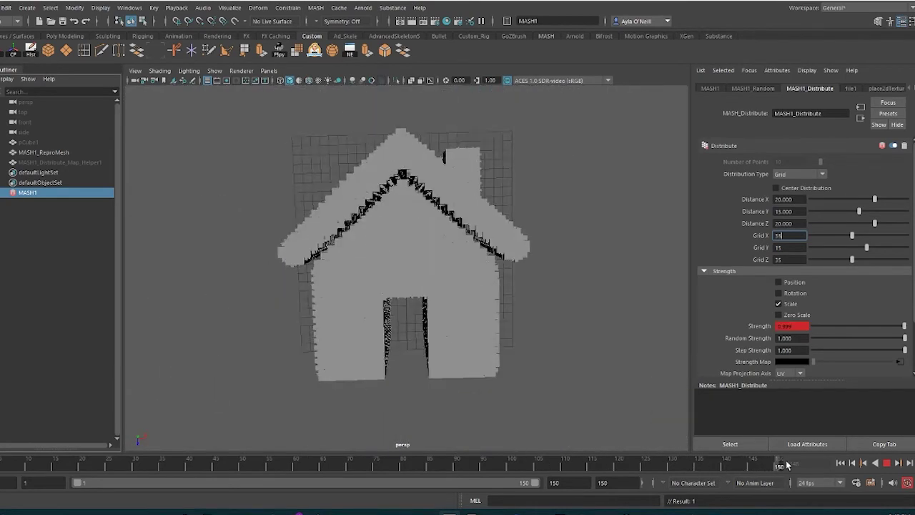
{"action": "key", "text": "Escape"}
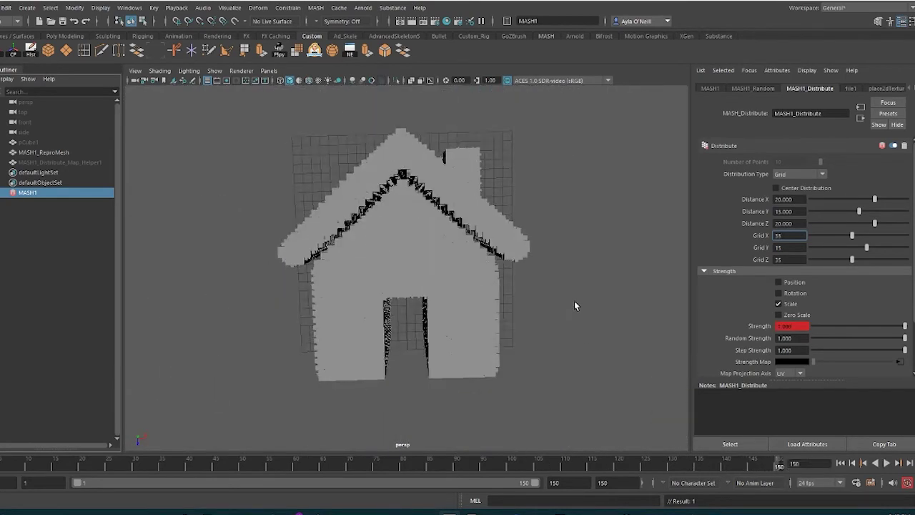
- Add an Arnold Skydome Light and hide lights in the perspective viewport
{"action": "left_click_drag", "start_coordinate": [572, 306], "coordinate": [543, 363], "text": "alt"}
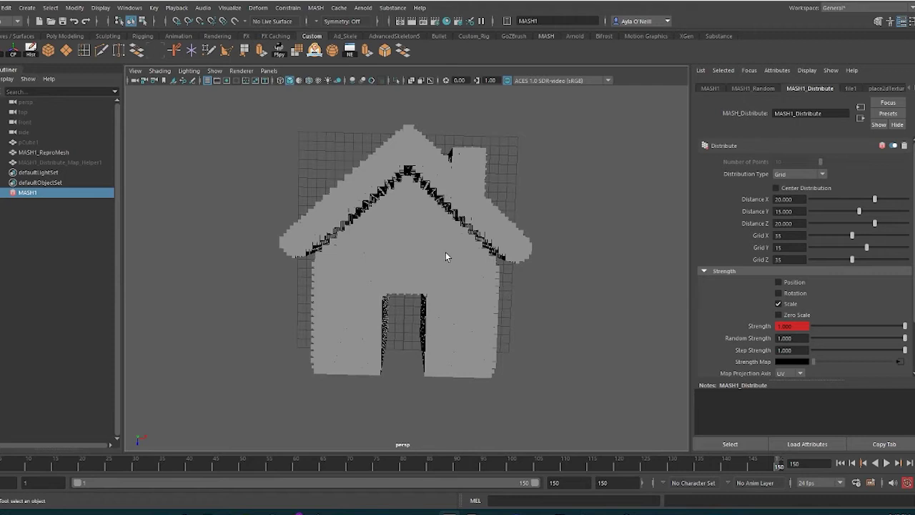
{"action": "left_click", "coordinate": [363, 8]}
{"action": "mouse_move", "coordinate": [390, 63]}
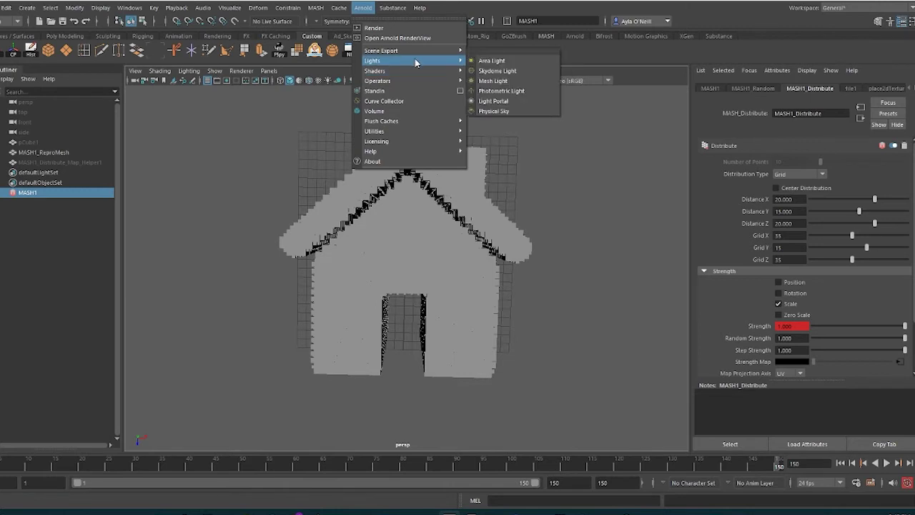
{"action": "left_click", "coordinate": [497, 70]}
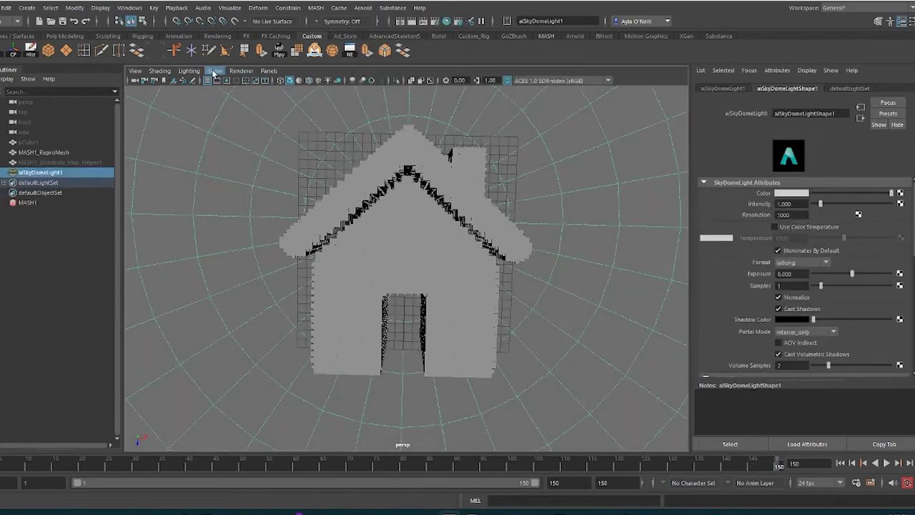
{"action": "left_click", "coordinate": [213, 71]}
{"action": "left_click", "coordinate": [243, 210]}
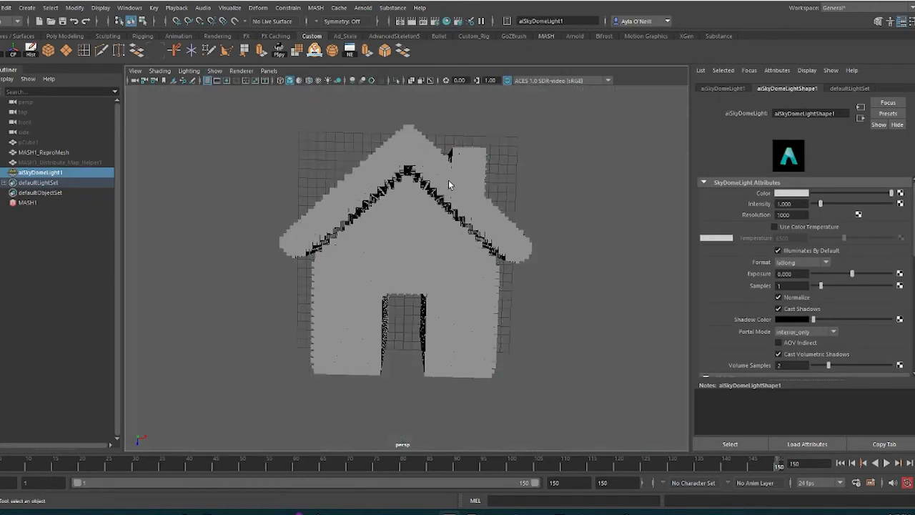
- Test-render frame 150, set the skydome light's Camera visibility to 0, and render again
{"action": "left_click", "coordinate": [412, 21]}
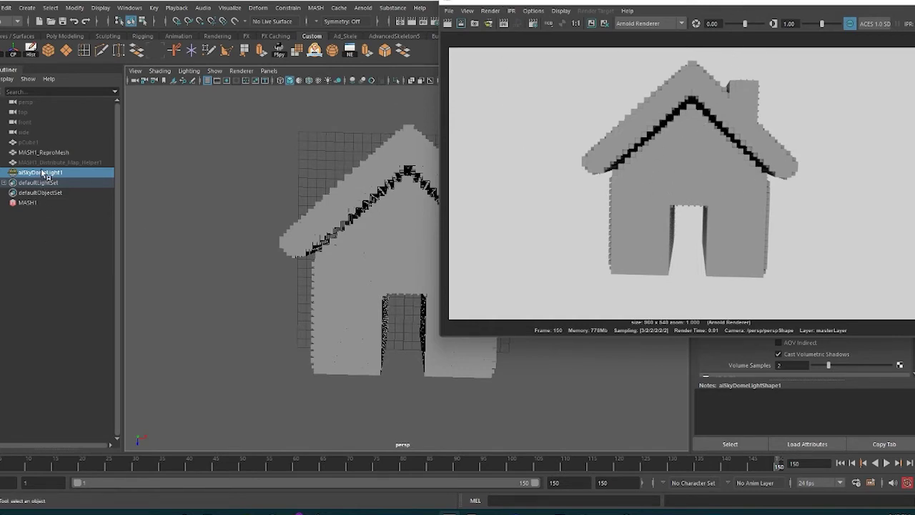
{"action": "left_click_drag", "start_coordinate": [740, 4], "coordinate": [452, 89]}
{"action": "scroll", "coordinate": [820, 265], "scroll_direction": "down", "scroll_amount": 5}
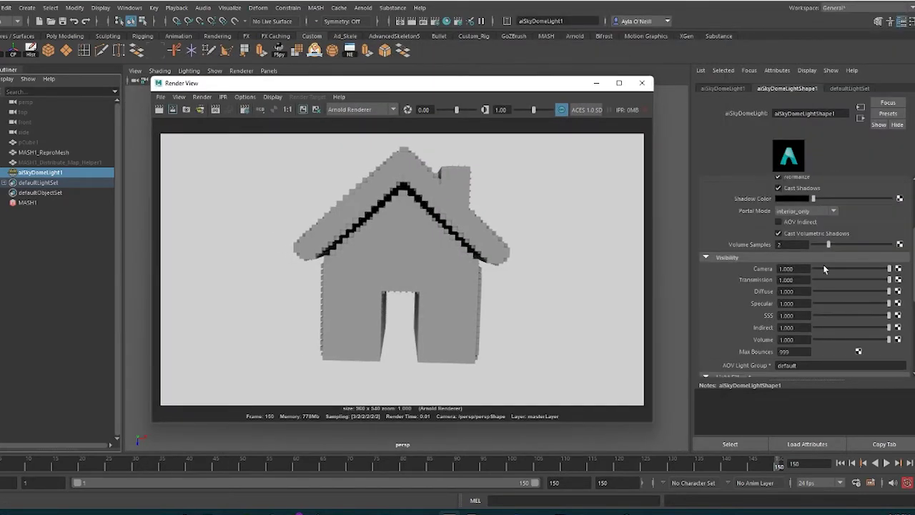
{"action": "left_click_drag", "start_coordinate": [824, 269], "coordinate": [811, 272]}
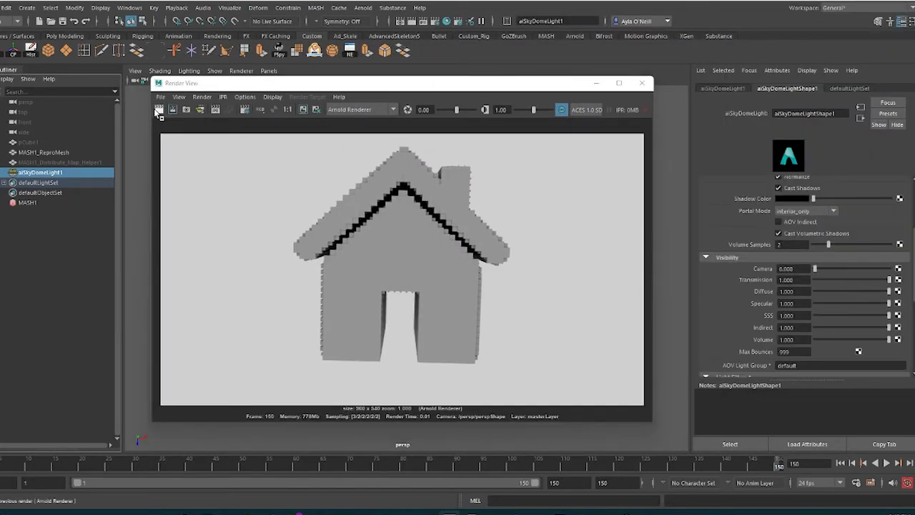
{"action": "left_click", "coordinate": [200, 144]}
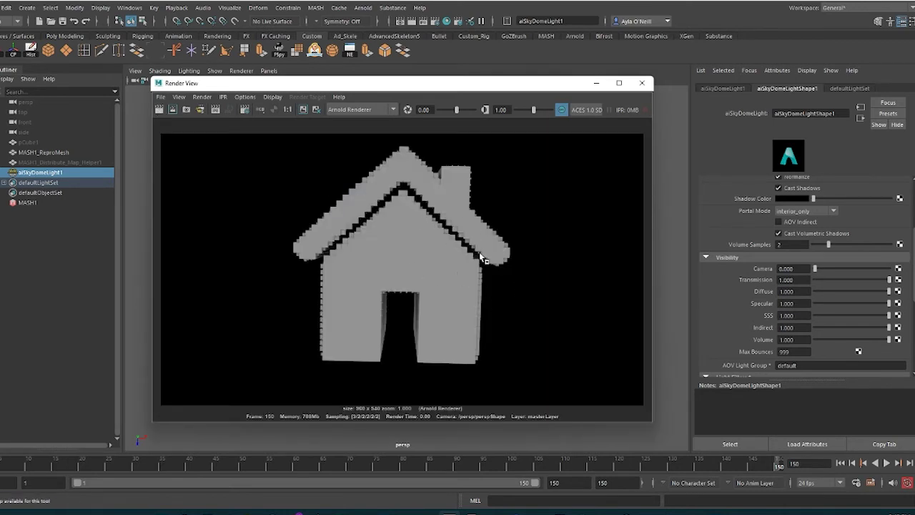
{"action": "left_click", "coordinate": [644, 84]}
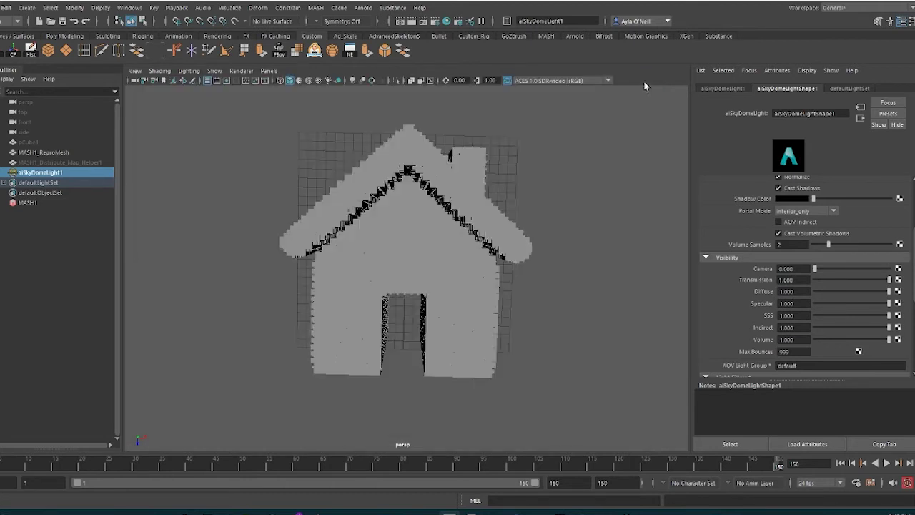
- Add a Color node to the MASH1 network
{"action": "left_click", "coordinate": [426, 258]}
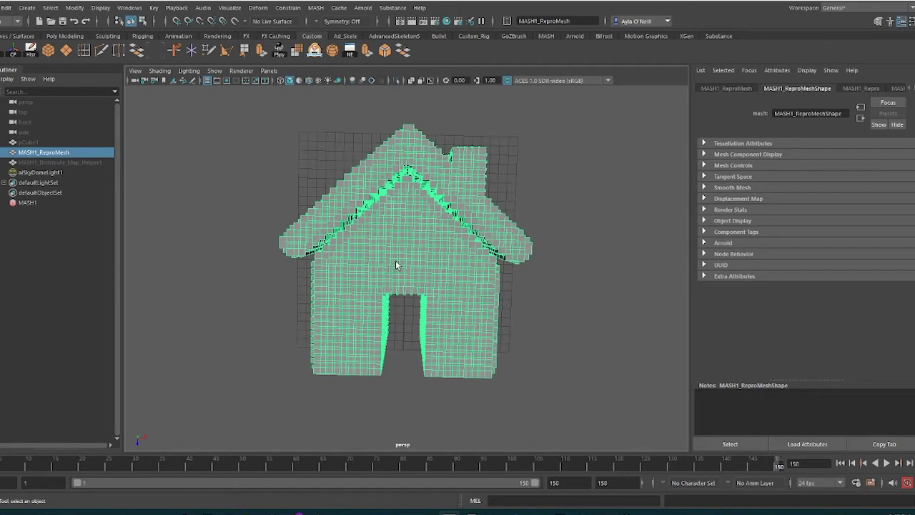
{"action": "left_click", "coordinate": [27, 203]}
{"action": "left_click", "coordinate": [711, 89]}
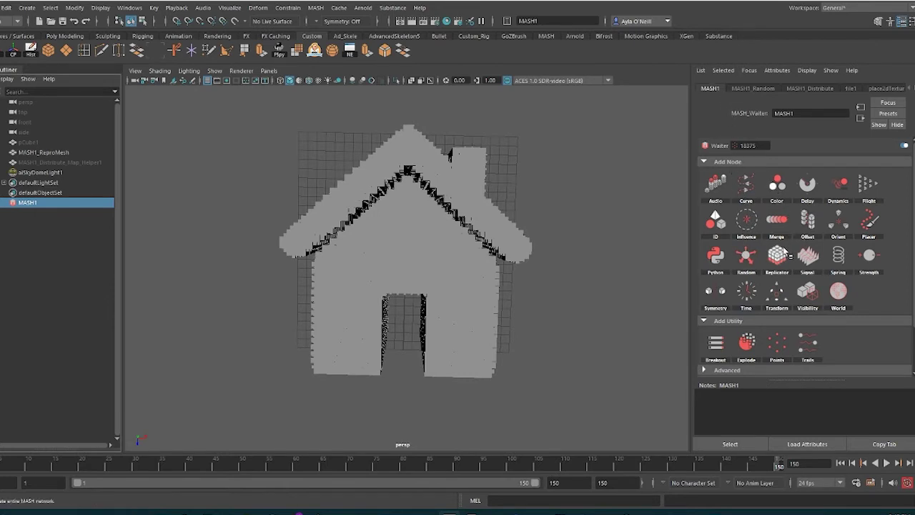
{"action": "left_click", "coordinate": [779, 185]}
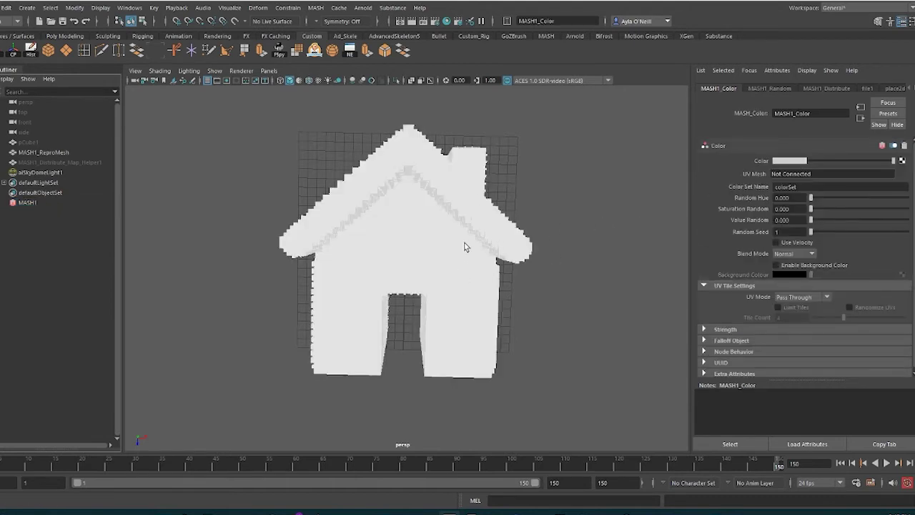
- Set the Color node's color to a saturated bright blue
{"action": "left_click", "coordinate": [790, 162]}
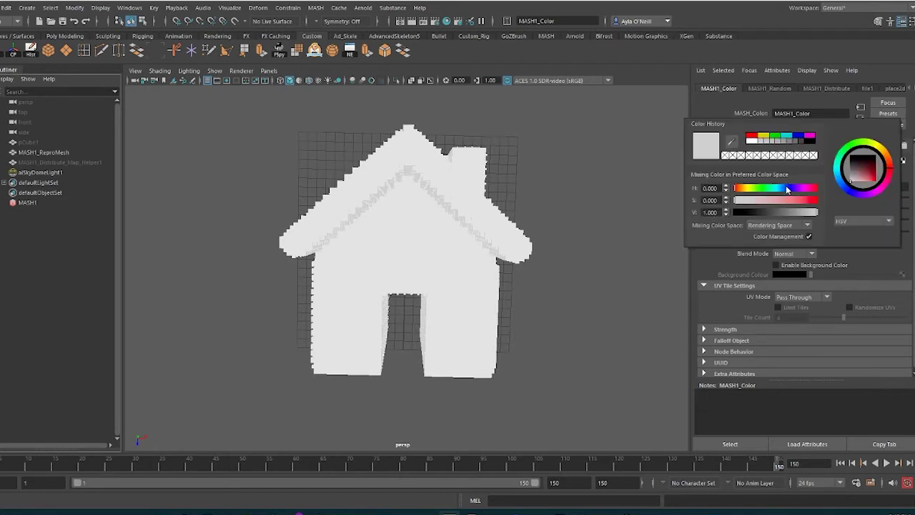
{"action": "left_click", "coordinate": [786, 187]}
{"action": "left_click", "coordinate": [797, 201]}
{"action": "left_click_drag", "start_coordinate": [797, 206], "coordinate": [807, 205]}
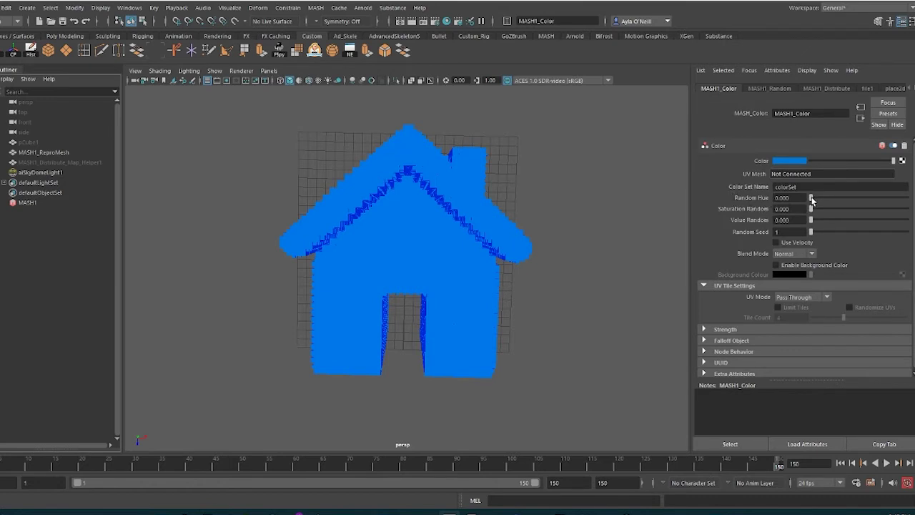
- Set Random Hue to 0.021, Saturation Random to 0.047 and Value Random to 0.011, and shift the base color to a darker cyan-blue
{"action": "left_click_drag", "start_coordinate": [810, 198], "coordinate": [809, 197]}
{"action": "mouse_move", "coordinate": [813, 211]}
{"action": "left_mouse_down"}
{"action": "mouse_move", "coordinate": [822, 224]}
{"action": "mouse_move", "coordinate": [865, 223]}
{"action": "mouse_move", "coordinate": [812, 224]}
{"action": "left_mouse_up"}
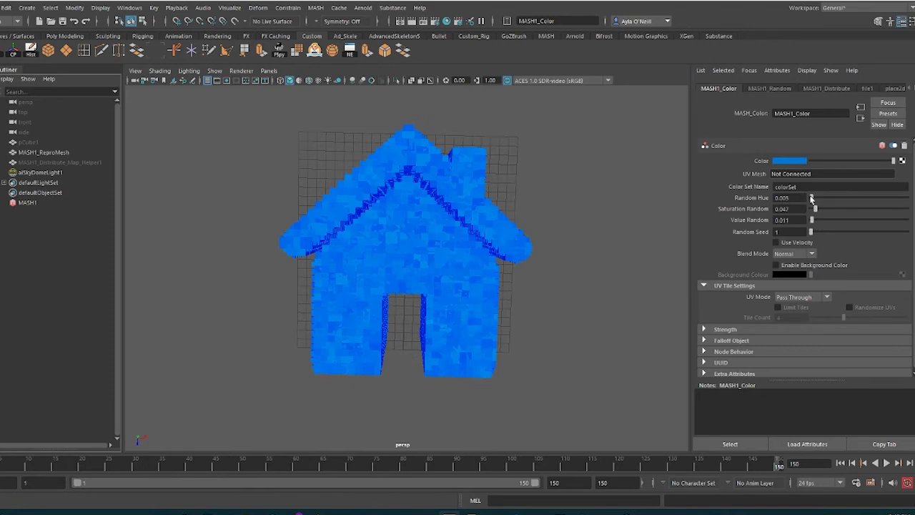
{"action": "left_click_drag", "start_coordinate": [811, 198], "coordinate": [793, 190]}
{"action": "left_click", "coordinate": [801, 163]}
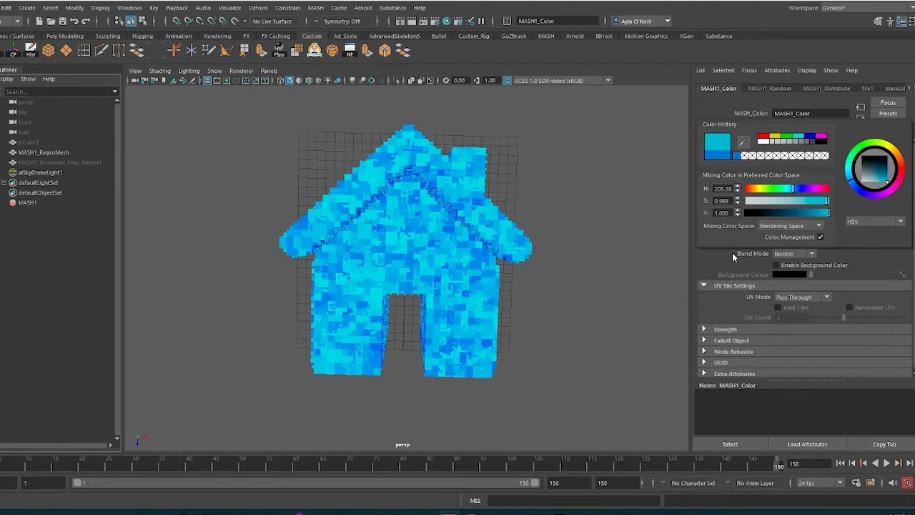
{"action": "mouse_move", "coordinate": [814, 202]}
{"action": "left_mouse_down"}
{"action": "mouse_move", "coordinate": [831, 202]}
{"action": "mouse_move", "coordinate": [809, 213]}
{"action": "mouse_move", "coordinate": [819, 213]}
{"action": "mouse_move", "coordinate": [814, 204]}
{"action": "left_mouse_up"}
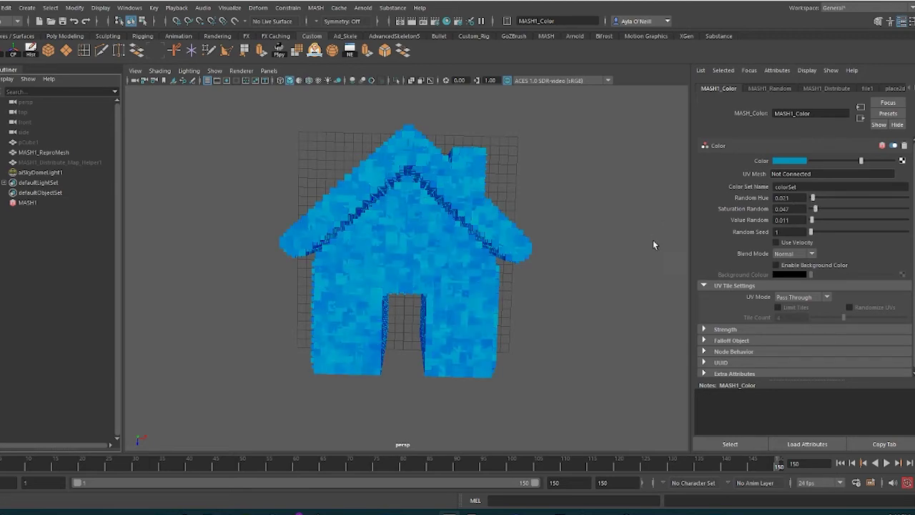
- Scrub the timeline between the scattered cubes and the assembled house to check the coloring
{"action": "mouse_move", "coordinate": [569, 264]}
{"action": "left_mouse_down", "text": "alt"}
{"action": "mouse_move", "coordinate": [534, 284]}
{"action": "mouse_move", "coordinate": [572, 263]}
{"action": "mouse_move", "coordinate": [561, 256]}
{"action": "left_mouse_up", "text": "alt"}
{"action": "left_click_drag", "start_coordinate": [466, 463], "coordinate": [456, 464]}
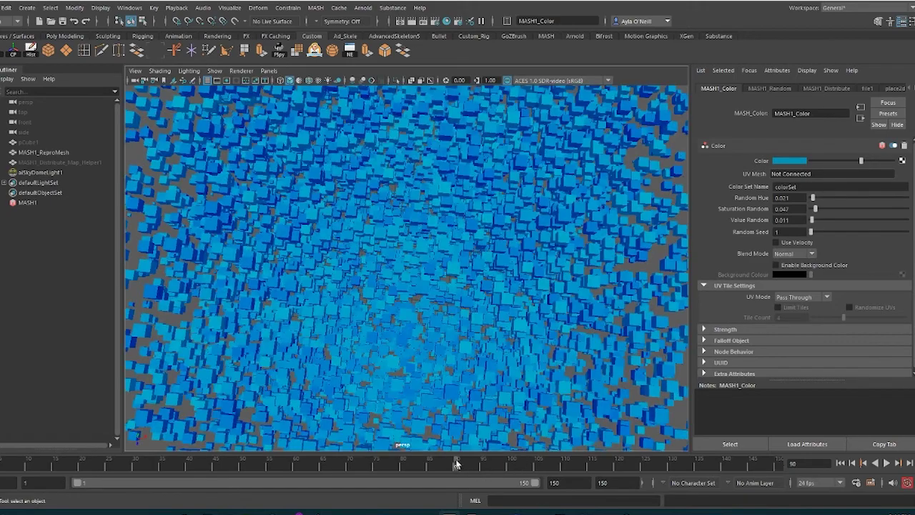
{"action": "left_click_drag", "start_coordinate": [562, 465], "coordinate": [714, 468]}
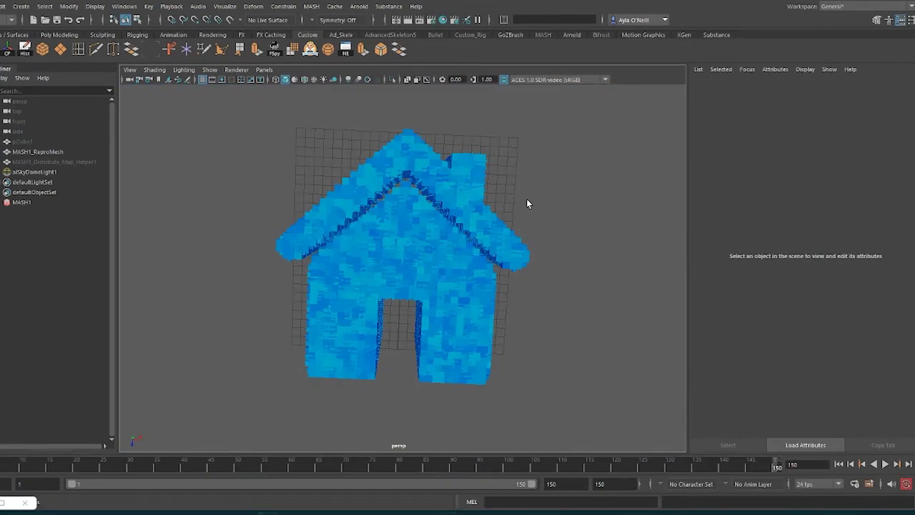
- Select the house mesh and test-render frame 150 with Arnold to check its colors
{"action": "left_click", "coordinate": [511, 226]}
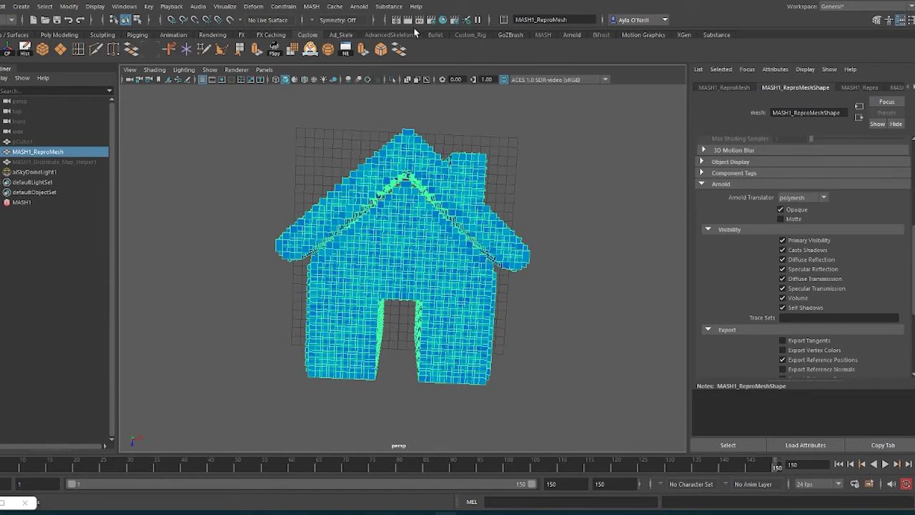
{"action": "left_click", "coordinate": [413, 24]}
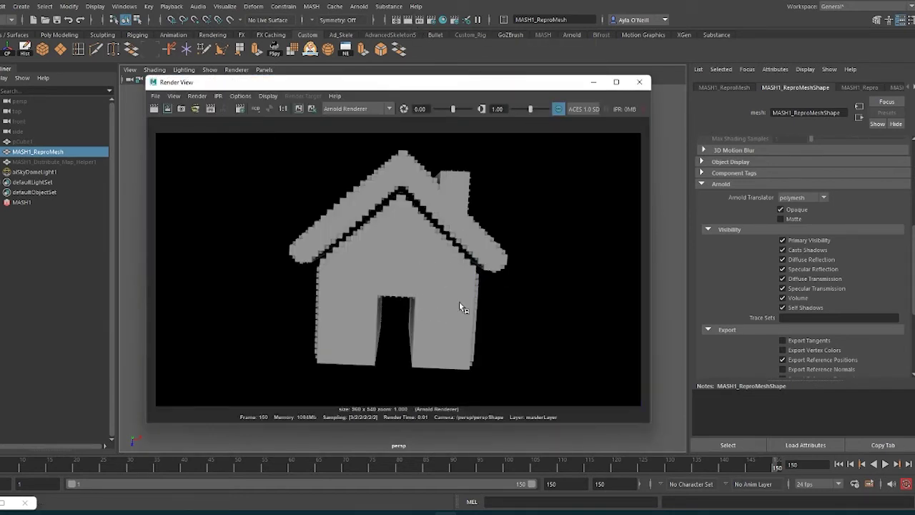
{"action": "left_click_drag", "start_coordinate": [451, 88], "coordinate": [691, 139]}
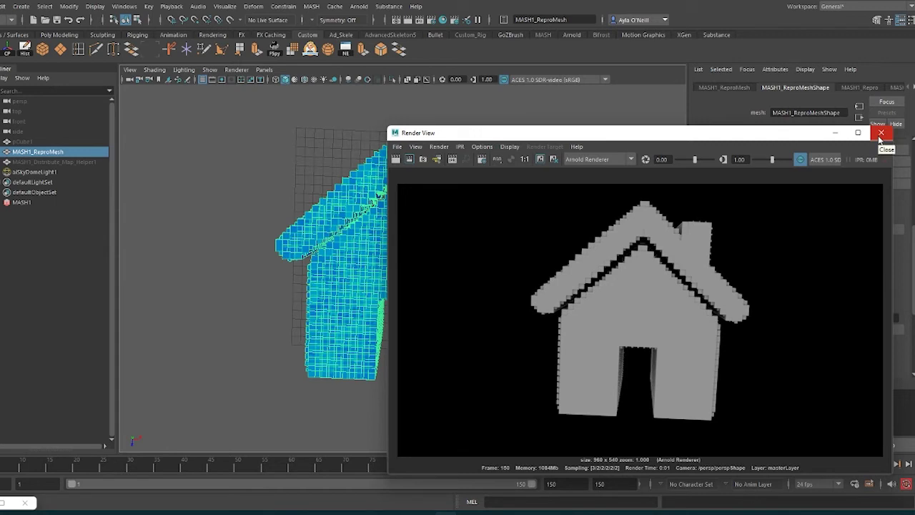
{"action": "left_click", "coordinate": [881, 133]}
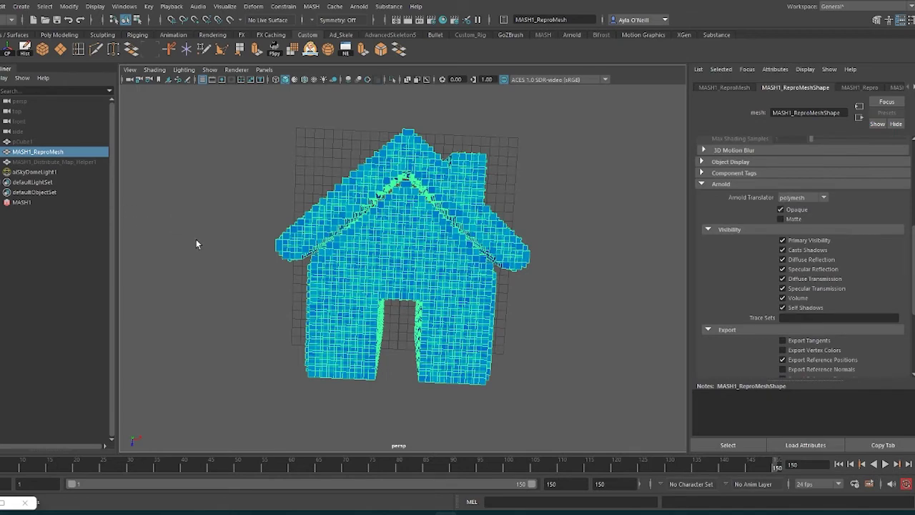
- Enable Export Vertex Colors in the Arnold export attributes of the house's ReproMesh shape
{"action": "left_click", "coordinate": [264, 290]}
{"action": "left_click", "coordinate": [404, 260]}
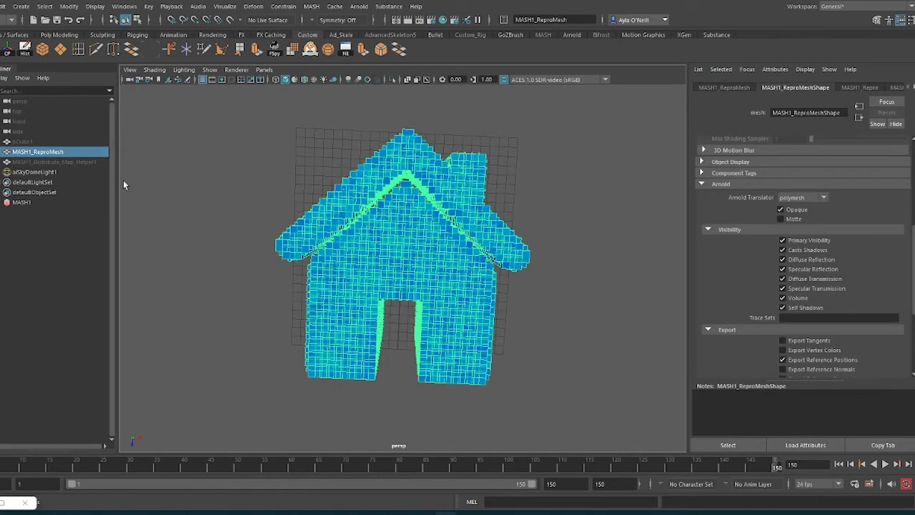
{"action": "scroll", "coordinate": [715, 188], "scroll_direction": "up", "scroll_amount": 4}
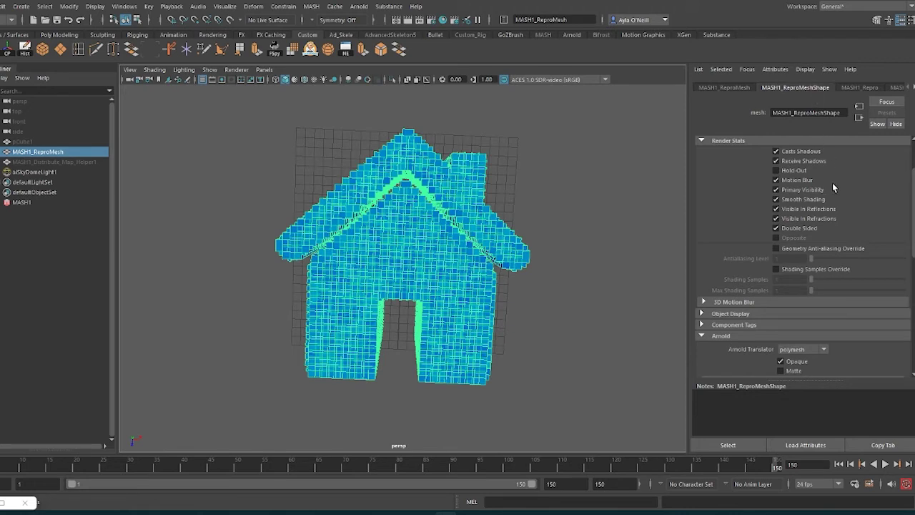
{"action": "scroll", "coordinate": [832, 186], "scroll_direction": "down", "scroll_amount": 3}
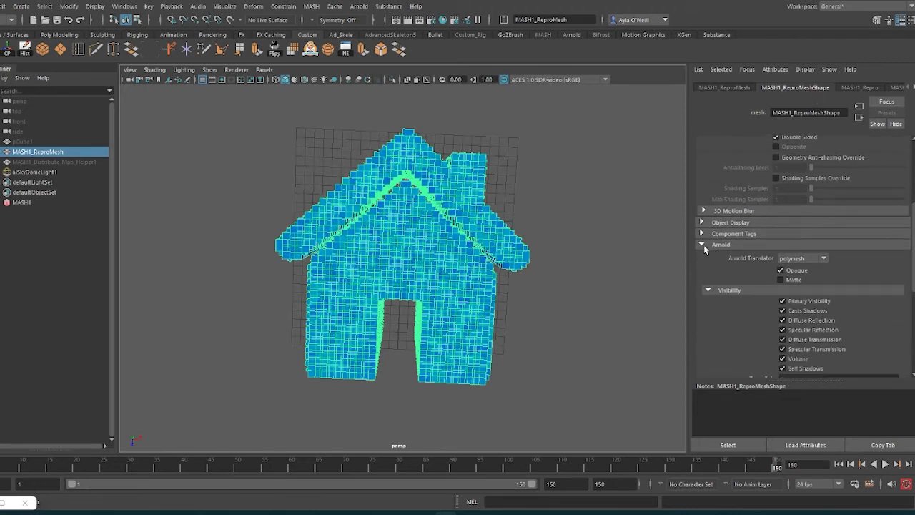
{"action": "left_click", "coordinate": [703, 246]}
{"action": "scroll", "coordinate": [752, 256], "scroll_direction": "up", "scroll_amount": 2}
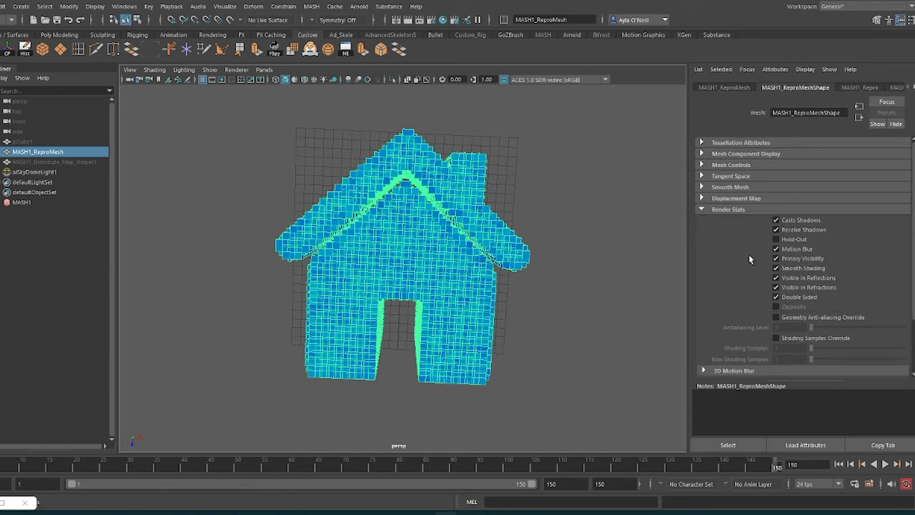
{"action": "left_click", "coordinate": [701, 209]}
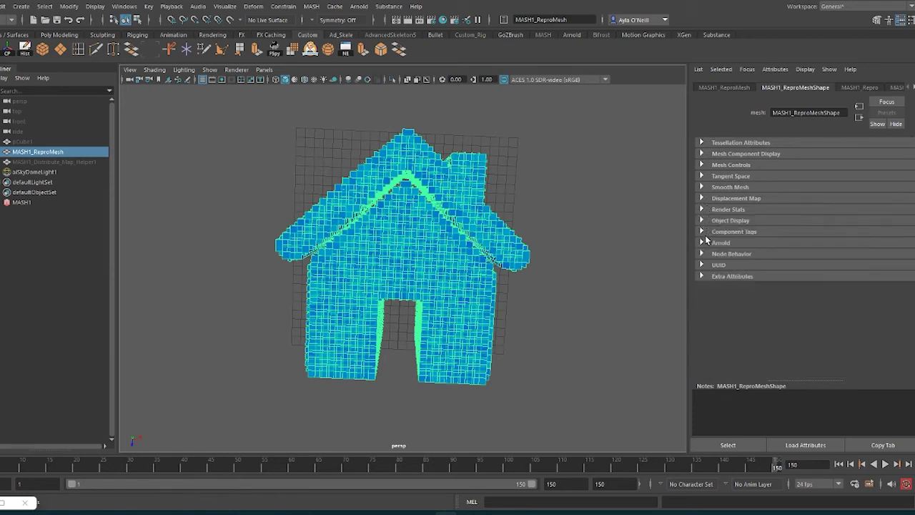
{"action": "left_click", "coordinate": [701, 243]}
{"action": "scroll", "coordinate": [743, 271], "scroll_direction": "down", "scroll_amount": 3}
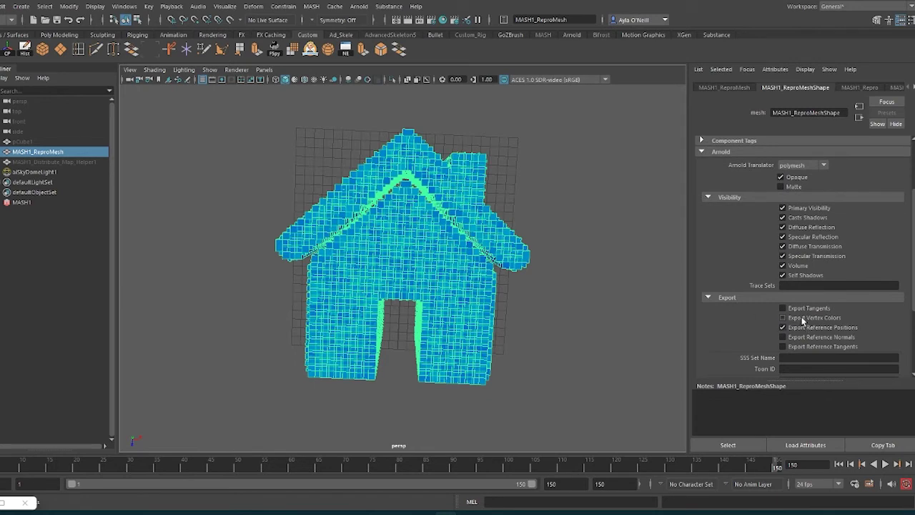
{"action": "left_click", "coordinate": [783, 318]}
- Examine the output attributes of the MASH1_Repro node to check whether Color Per Vertex is enabled
{"action": "left_click", "coordinate": [23, 203]}
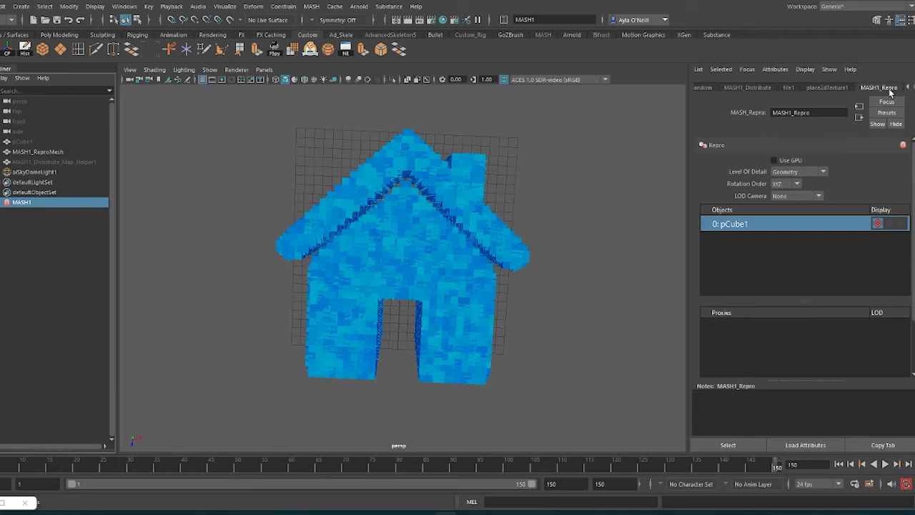
{"action": "scroll", "coordinate": [794, 268], "scroll_direction": "down", "scroll_amount": 3}
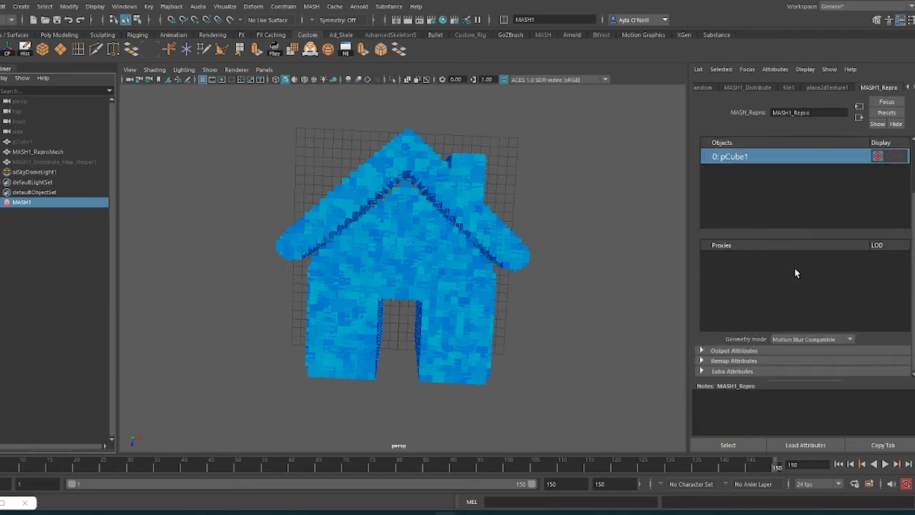
{"action": "left_click", "coordinate": [702, 351]}
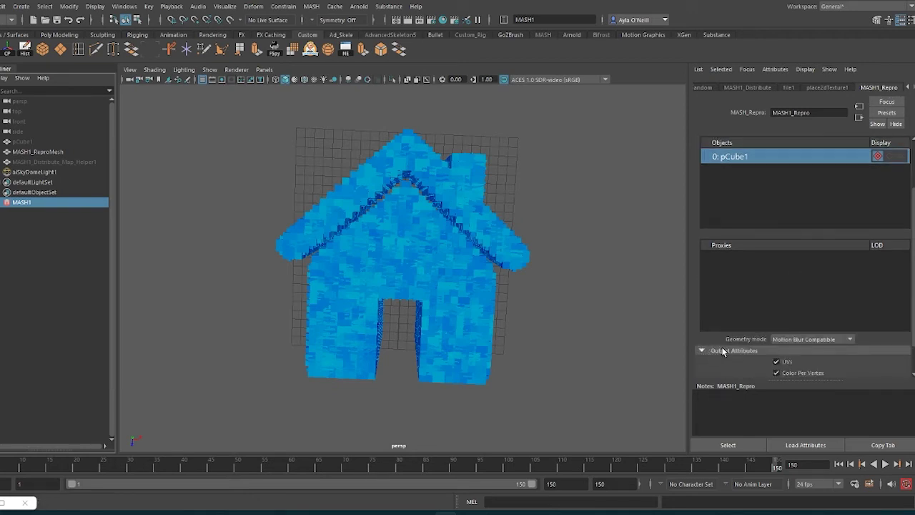
{"action": "scroll", "coordinate": [723, 343], "scroll_direction": "down", "scroll_amount": 1}
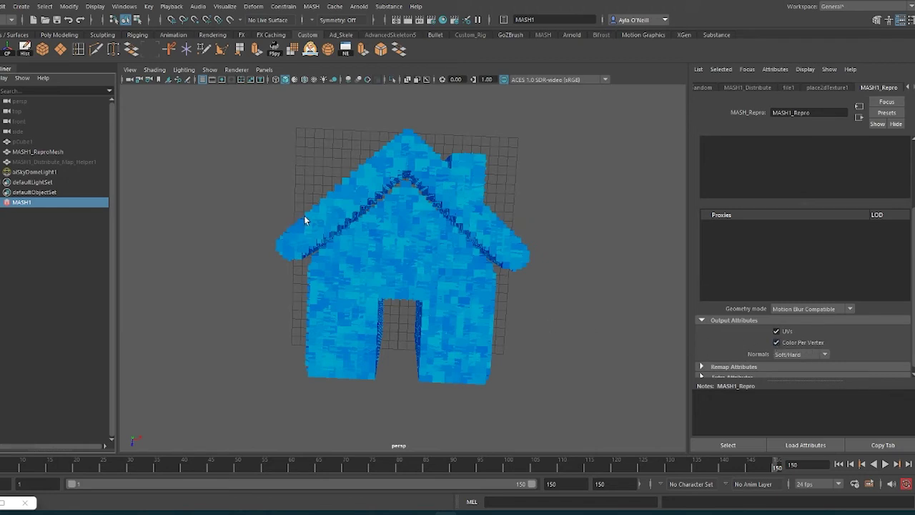
- Assign a Standard Surface material from the favorite materials to the house mesh
{"action": "left_click", "coordinate": [427, 234]}
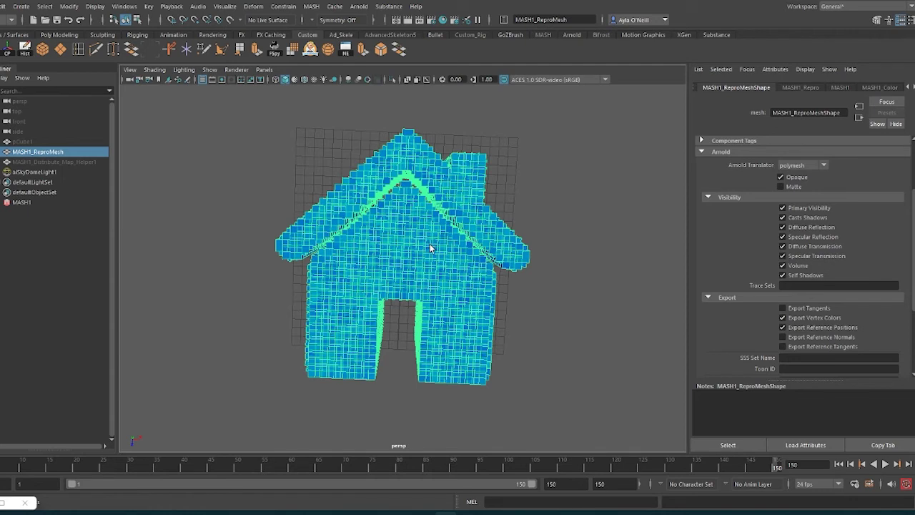
{"action": "right_click", "coordinate": [431, 248]}
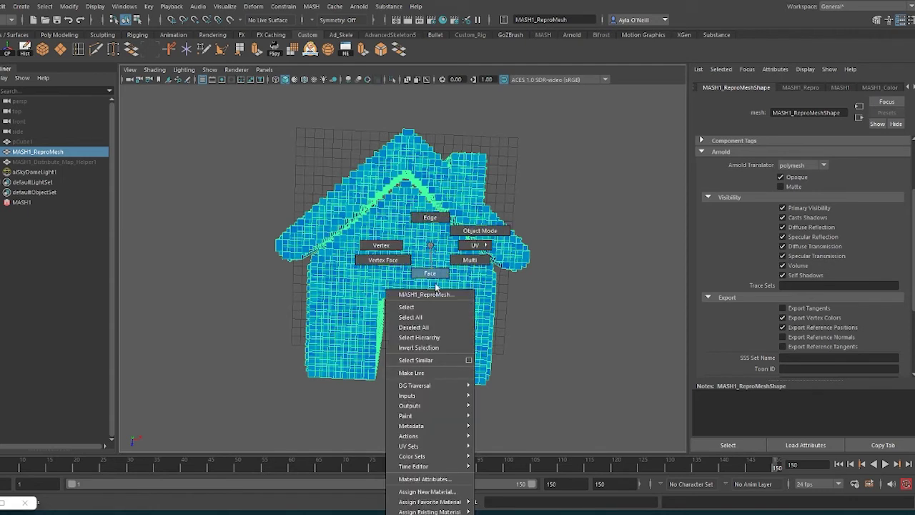
{"action": "mouse_move", "coordinate": [456, 504]}
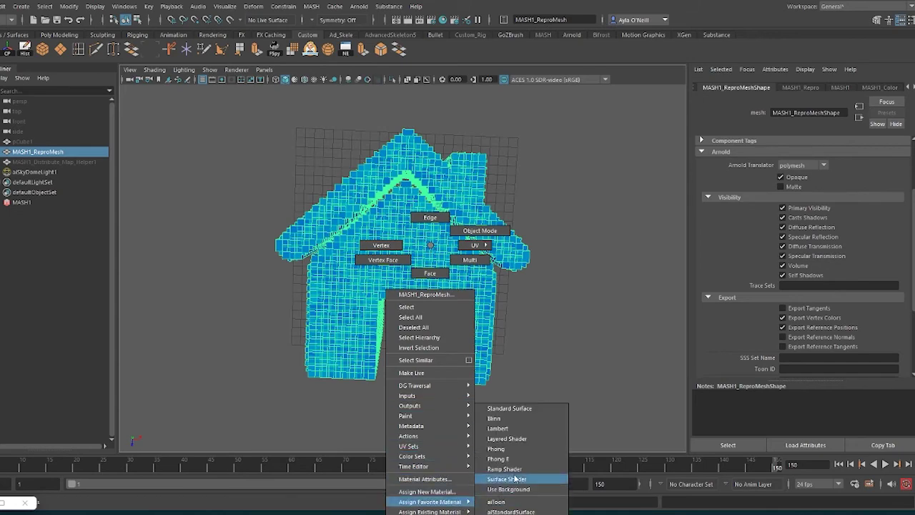
{"action": "left_click", "coordinate": [521, 407]}
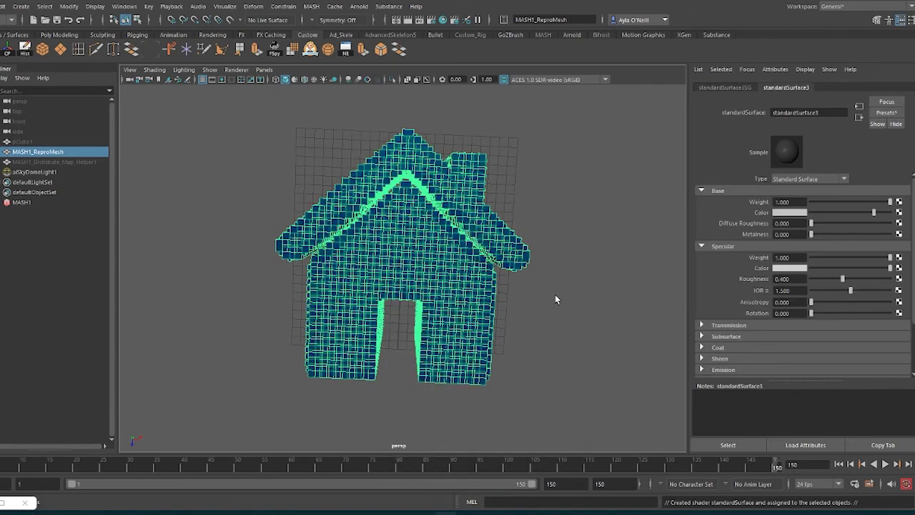
- Reselect the house mesh and test-render frame 150 with Arnold to check the newly assigned material
{"action": "left_click", "coordinate": [555, 295]}
{"action": "left_click", "coordinate": [488, 291]}
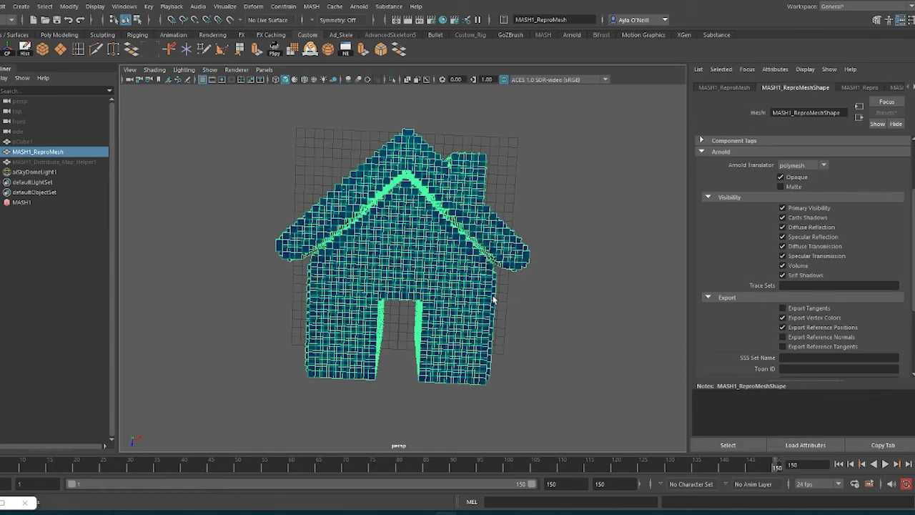
{"action": "left_click", "coordinate": [912, 87]}
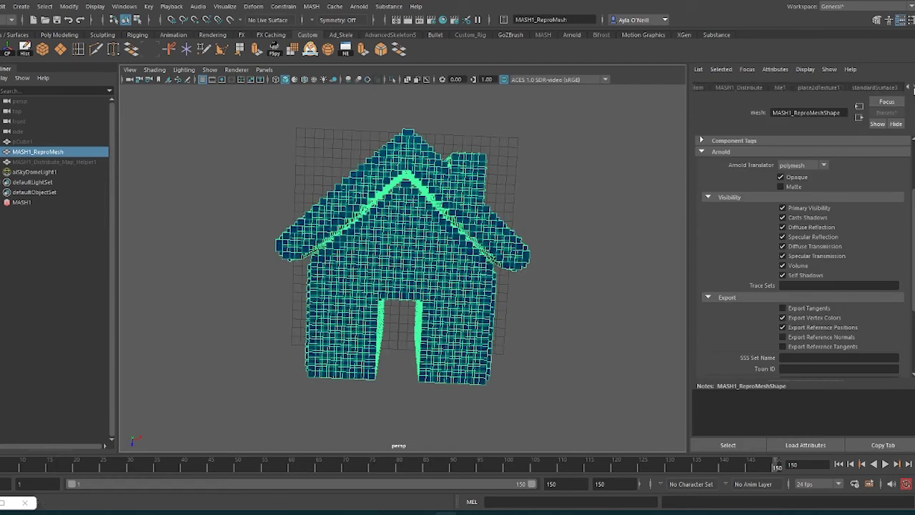
{"action": "left_click", "coordinate": [408, 20]}
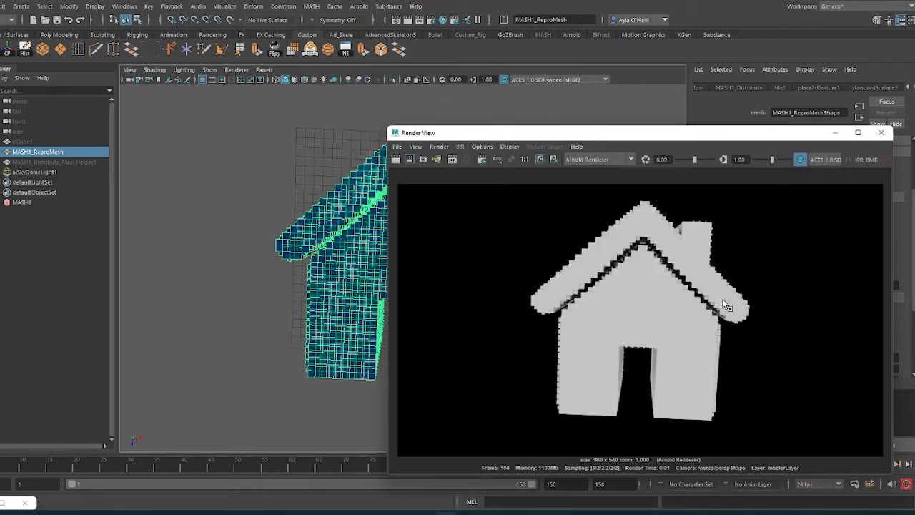
{"action": "left_click", "coordinate": [880, 132]}
- Map an Arnold aiUserDataColor node to the standardSurface3 base color and set its attribute to colorSet
{"action": "left_click", "coordinate": [880, 87]}
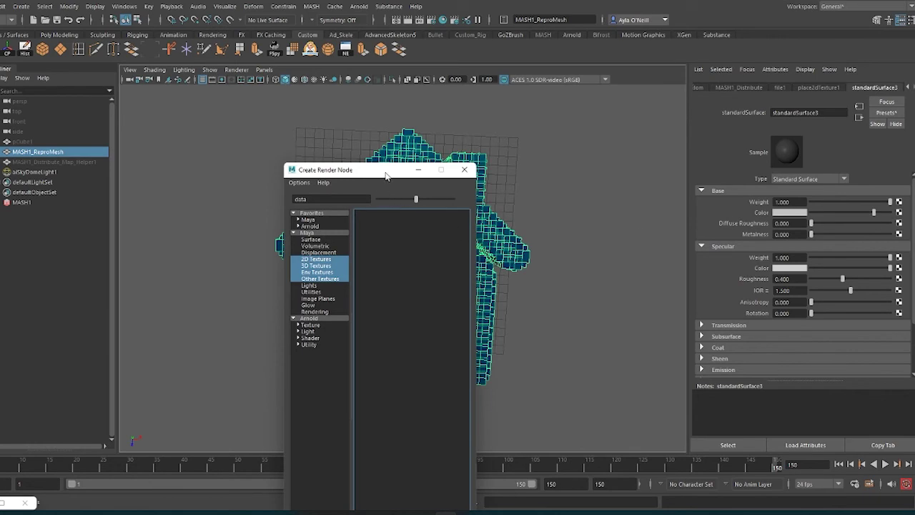
{"action": "left_click_drag", "start_coordinate": [386, 172], "coordinate": [469, 103]}
{"action": "left_click", "coordinate": [404, 257]}
{"action": "left_click", "coordinate": [405, 251]}
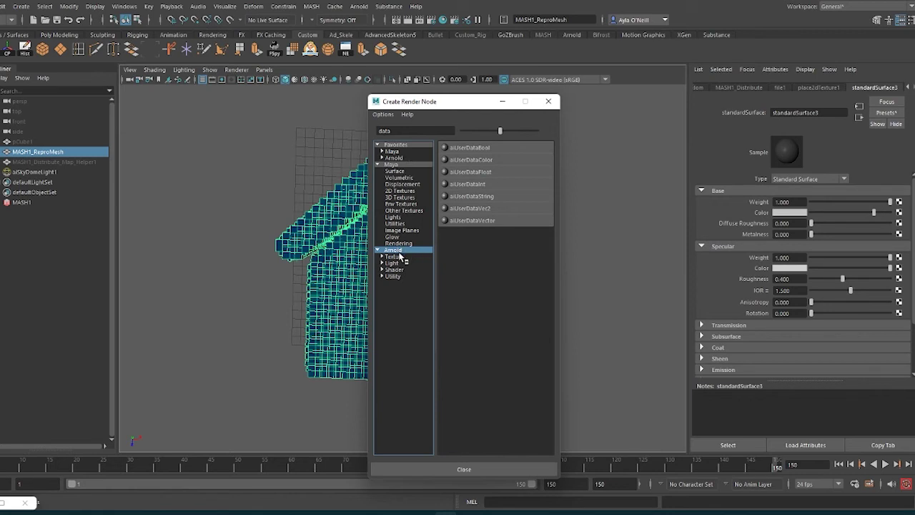
{"action": "double_click", "coordinate": [380, 131]}
{"action": "key", "text": "BackSpace"}
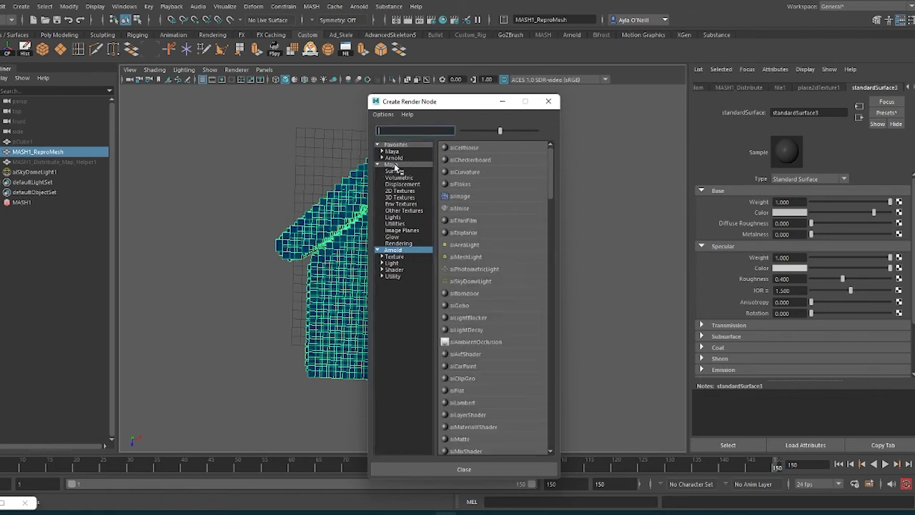
{"action": "type", "text": "data"}
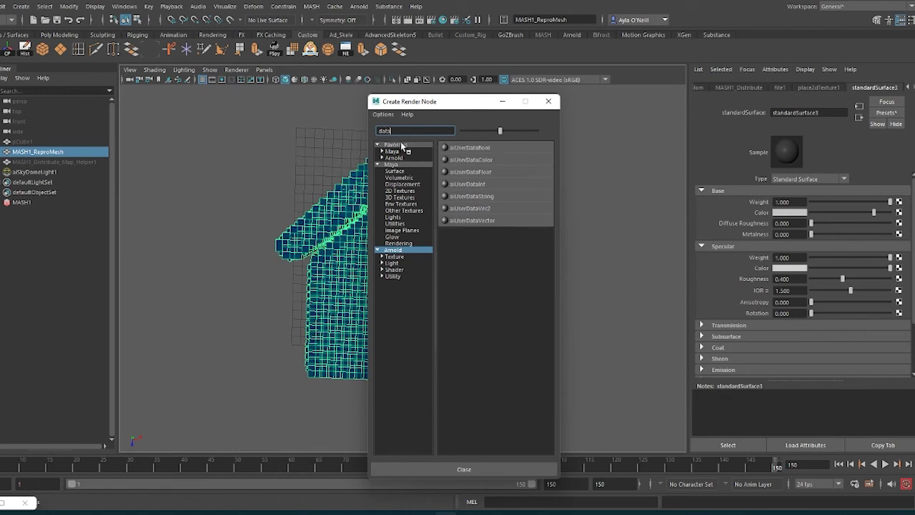
{"action": "left_click", "coordinate": [467, 160]}
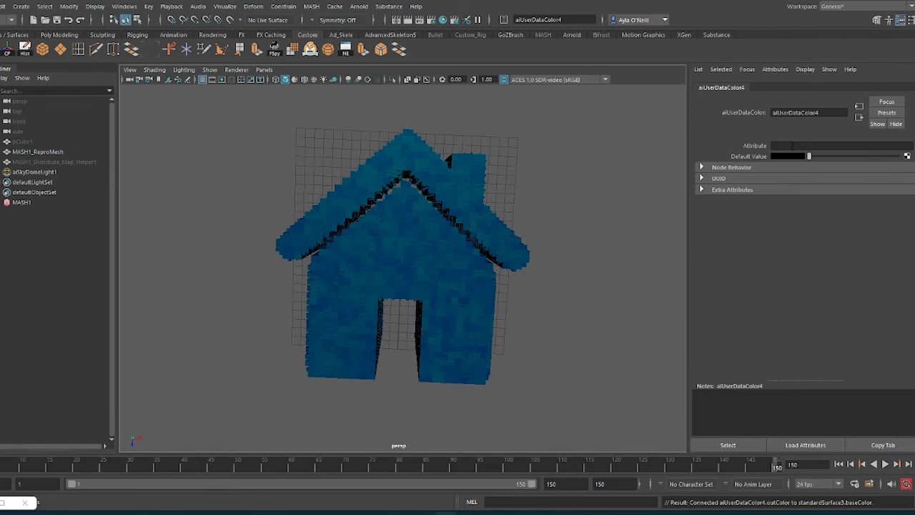
{"action": "left_click", "coordinate": [789, 145]}
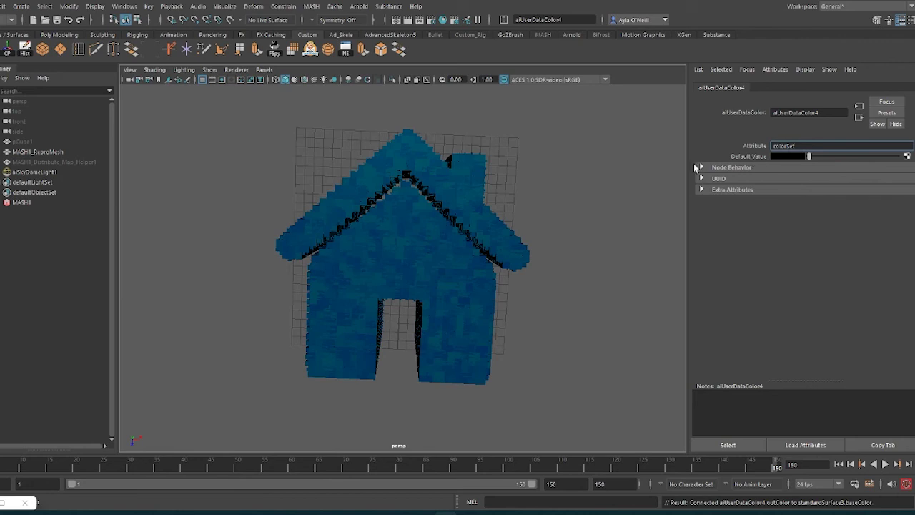
- Test-render the house mesh with Arnold at frame 150 and at frame 66 to check the vertex colors
{"action": "left_click", "coordinate": [36, 152]}
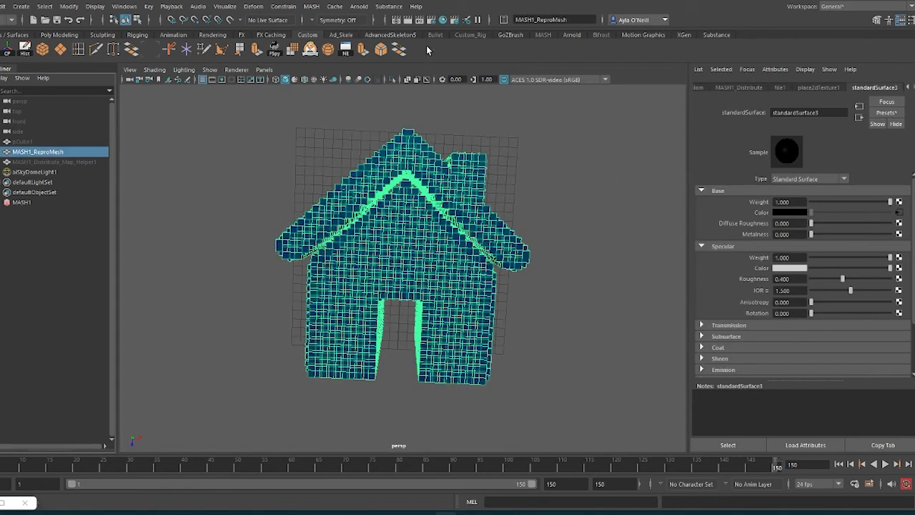
{"action": "left_click", "coordinate": [409, 20]}
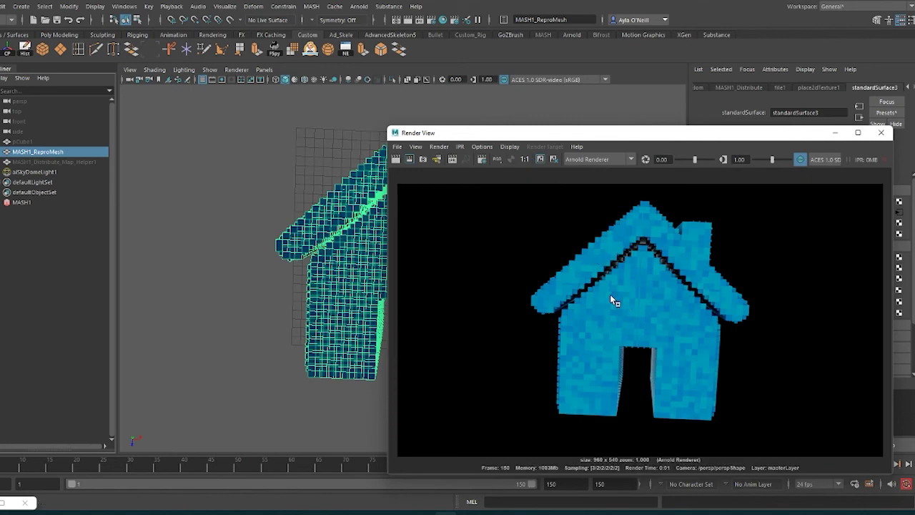
{"action": "left_click", "coordinate": [323, 470]}
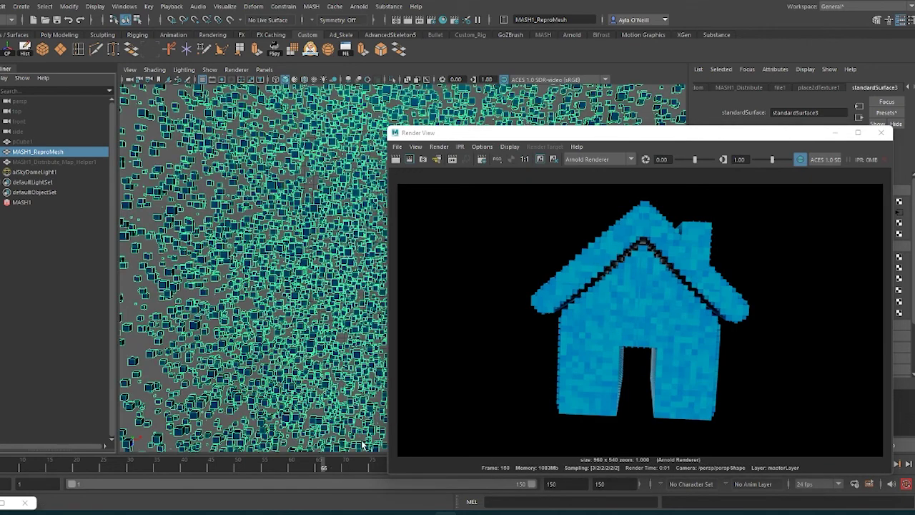
{"action": "left_click", "coordinate": [395, 158]}
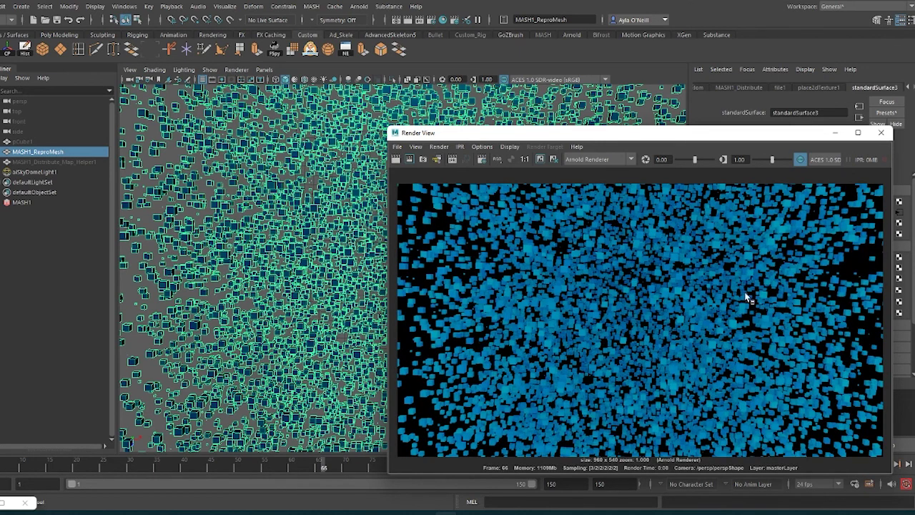
{"action": "left_click", "coordinate": [884, 136]}
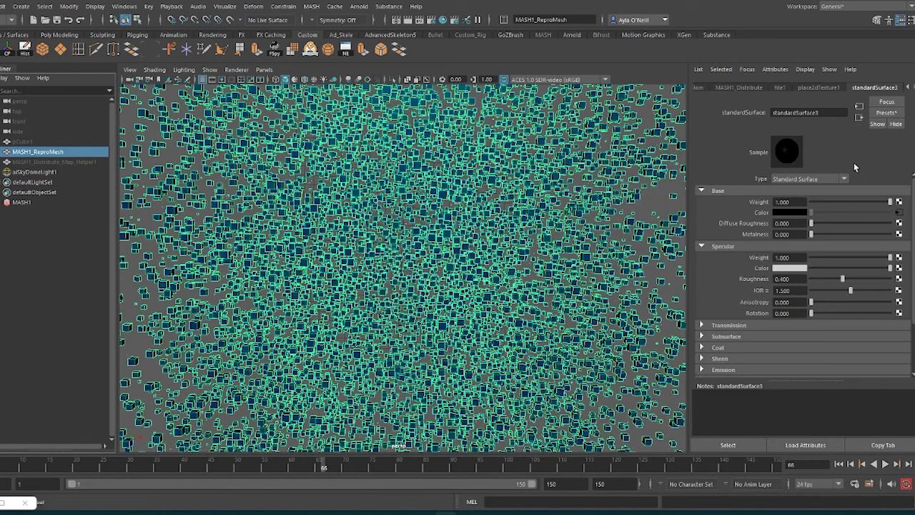
- Play the animation through to the assembled house, and deselect the mesh to inspect the cube colors
{"action": "left_click", "coordinate": [627, 468]}
{"action": "key", "text": "alt+v"}
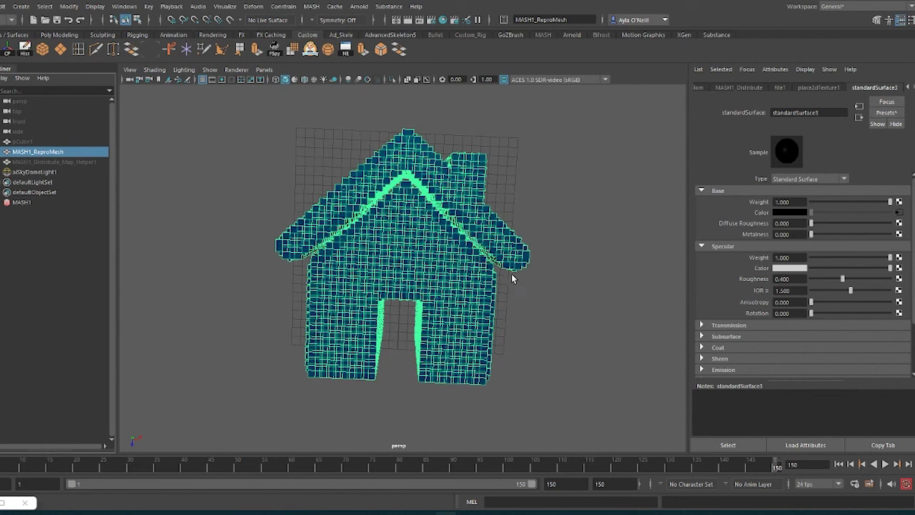
{"action": "left_click", "coordinate": [559, 294]}
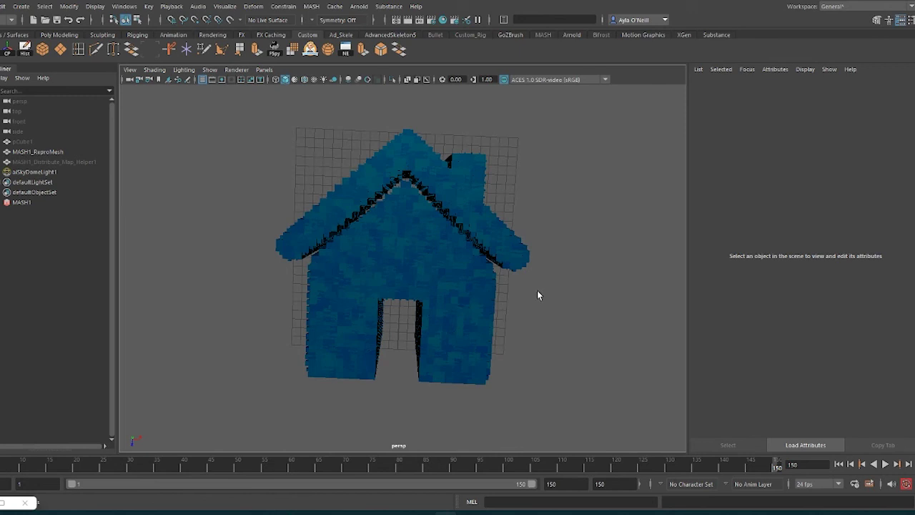
{"action": "mouse_move", "coordinate": [540, 289]}
{"action": "left_mouse_down", "text": "alt"}
{"action": "mouse_move", "coordinate": [521, 319]}
{"action": "mouse_move", "coordinate": [496, 280]}
{"action": "mouse_move", "coordinate": [535, 306]}
{"action": "mouse_move", "coordinate": [531, 292]}
{"action": "mouse_move", "coordinate": [540, 295]}
{"action": "left_mouse_up", "text": "alt"}
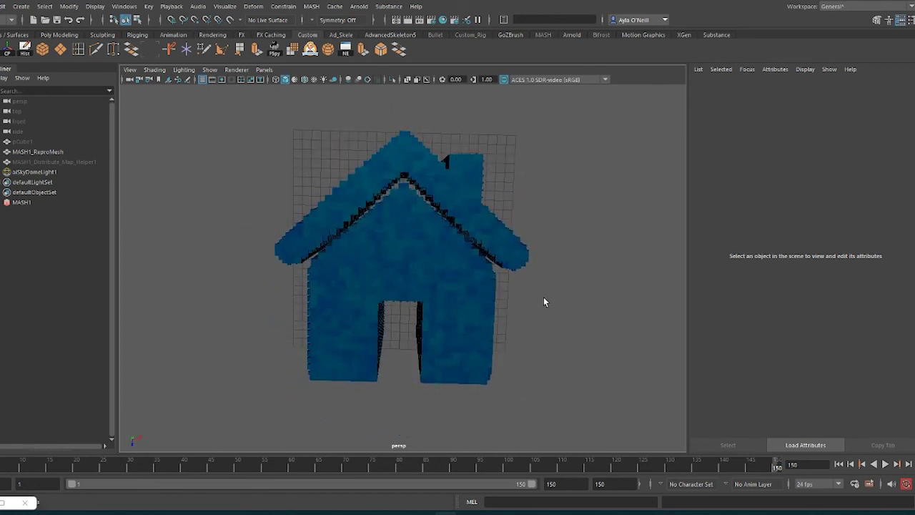